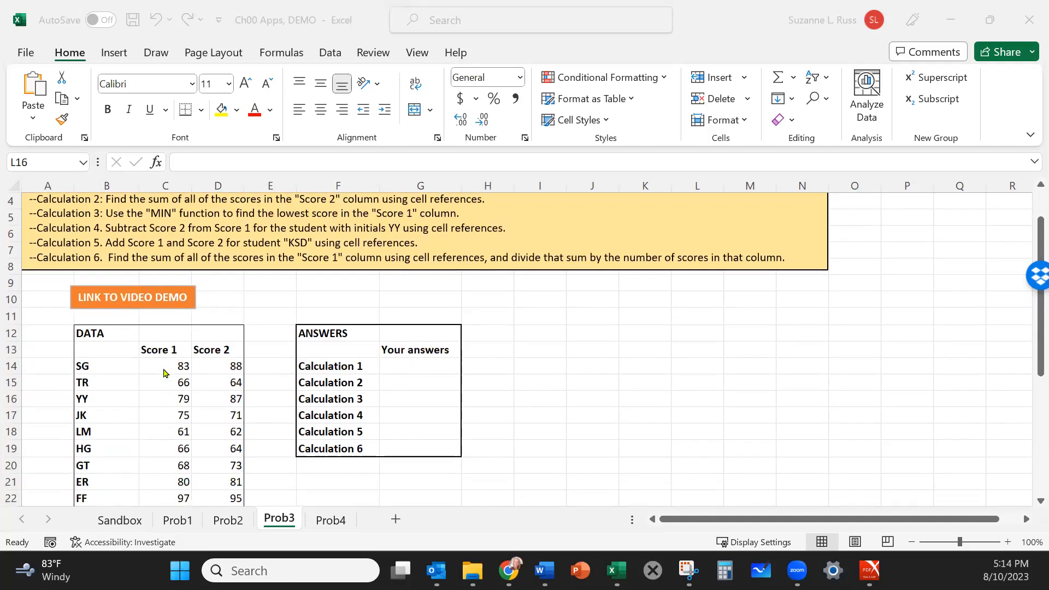
pyautogui.moveTo(162, 371); pyautogui.dragTo(164, 492)
pyautogui.scroll(1, 578, 390)
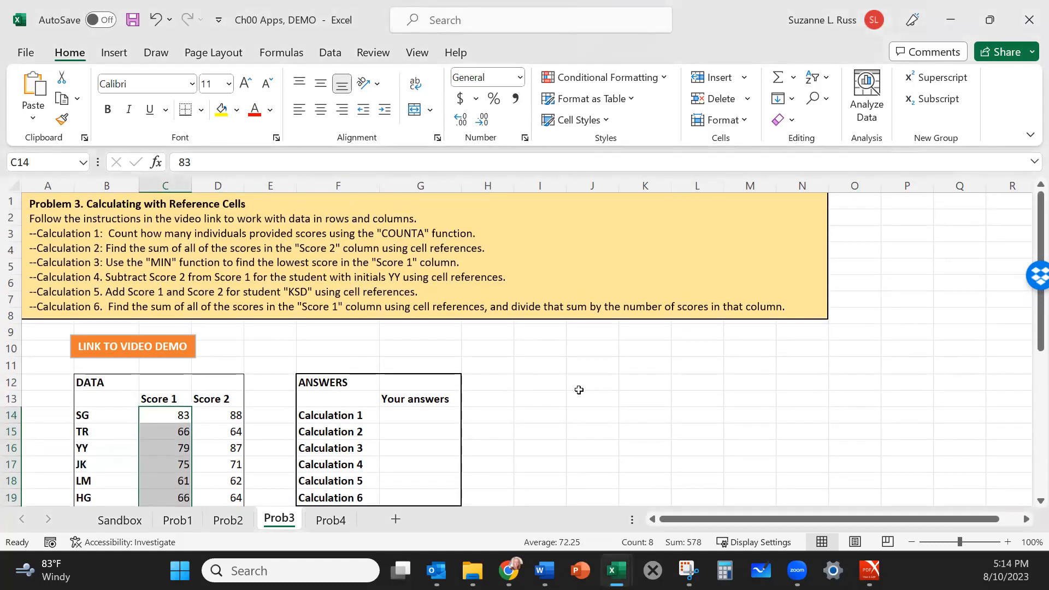
pyautogui.click(610, 268)
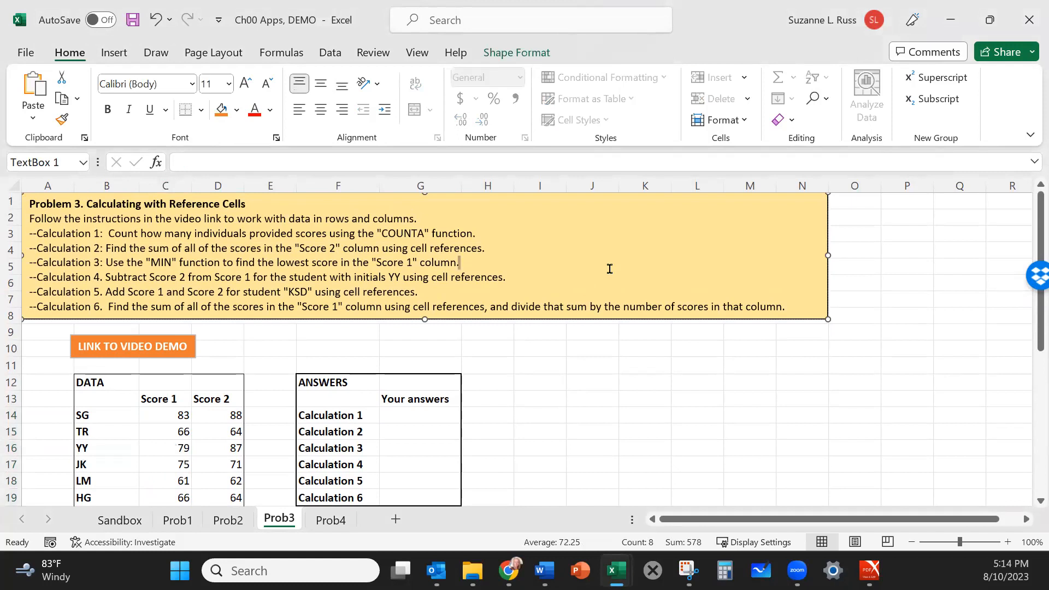
pyautogui.click(36, 233)
# - Enter =COUNTA(B14:B36) in cell G14 as the Calculation 1 answer, counting the students' initials in the data table
pyautogui.scroll(-1, 479, 382)
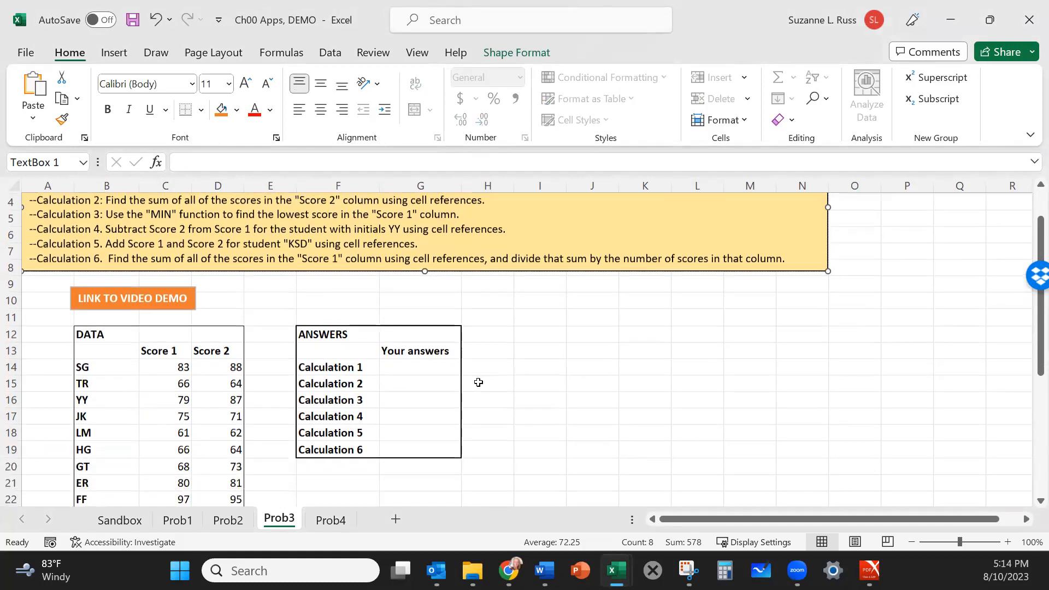
pyautogui.click(426, 365)
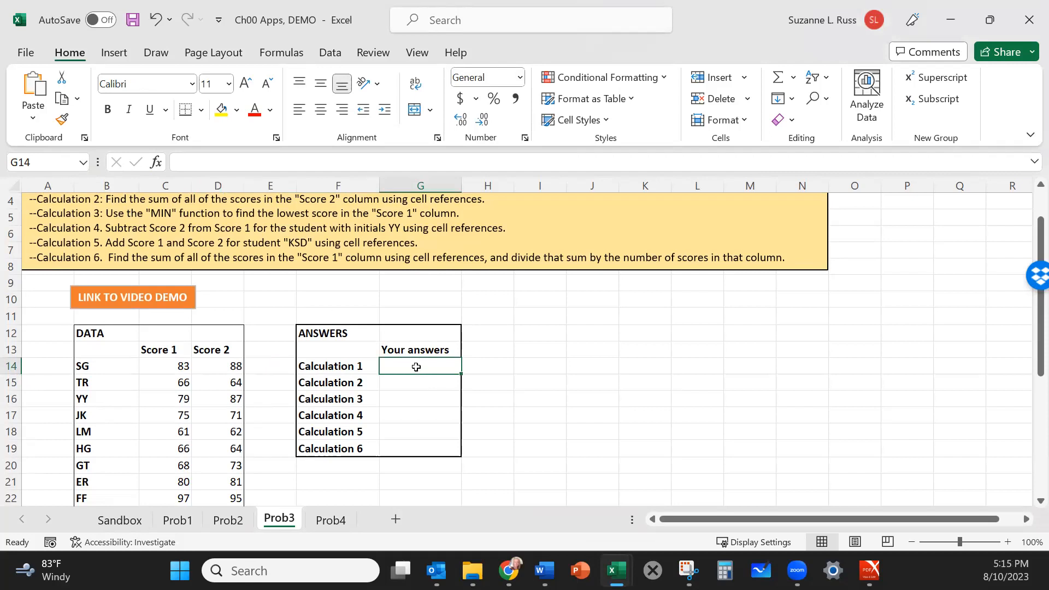
pyautogui.write('=')
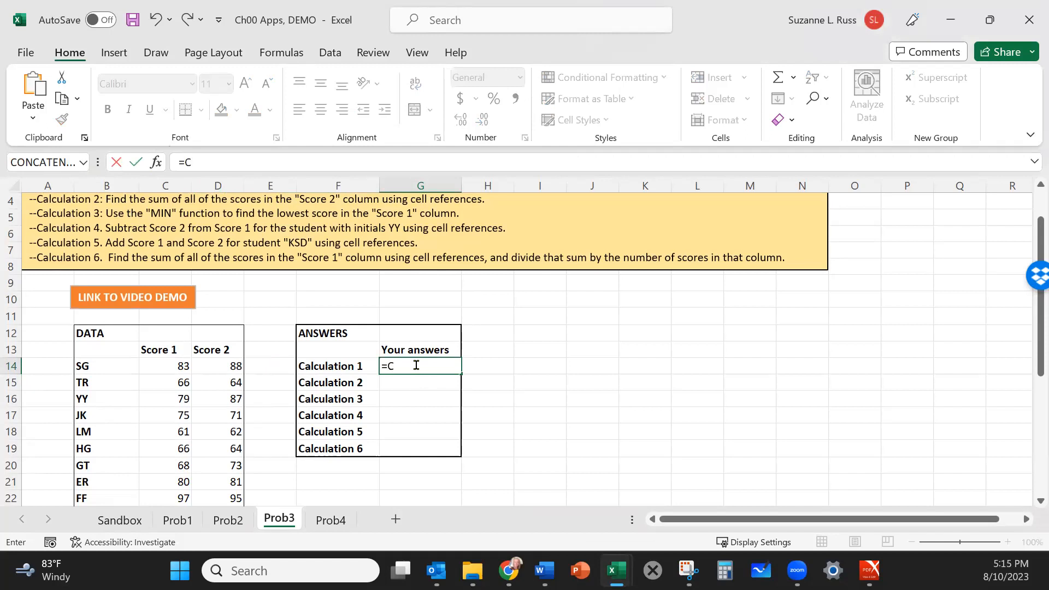
pyautogui.write('COUNTA')
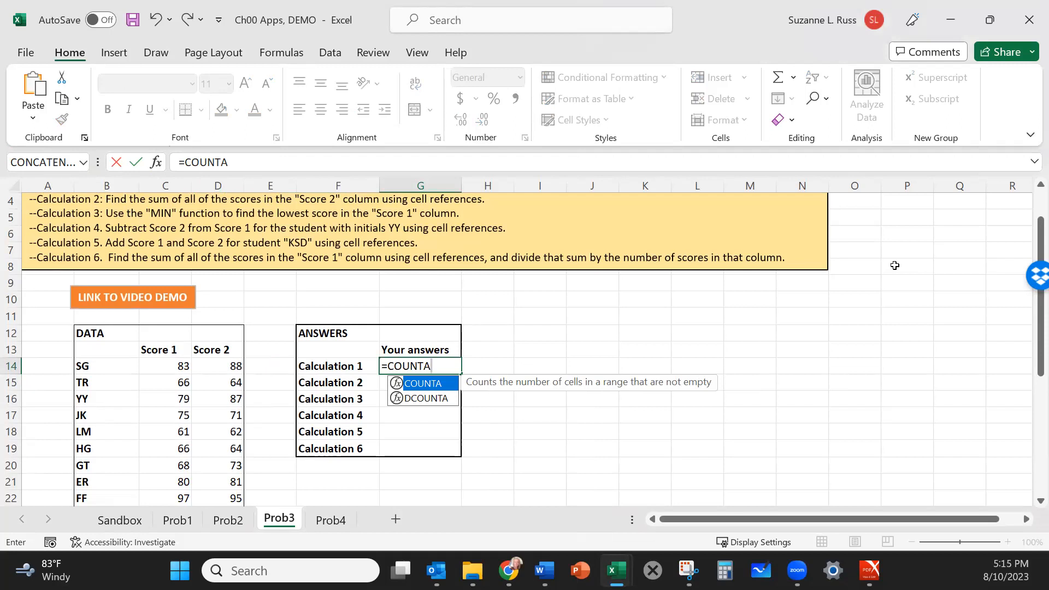
pyautogui.write('(')
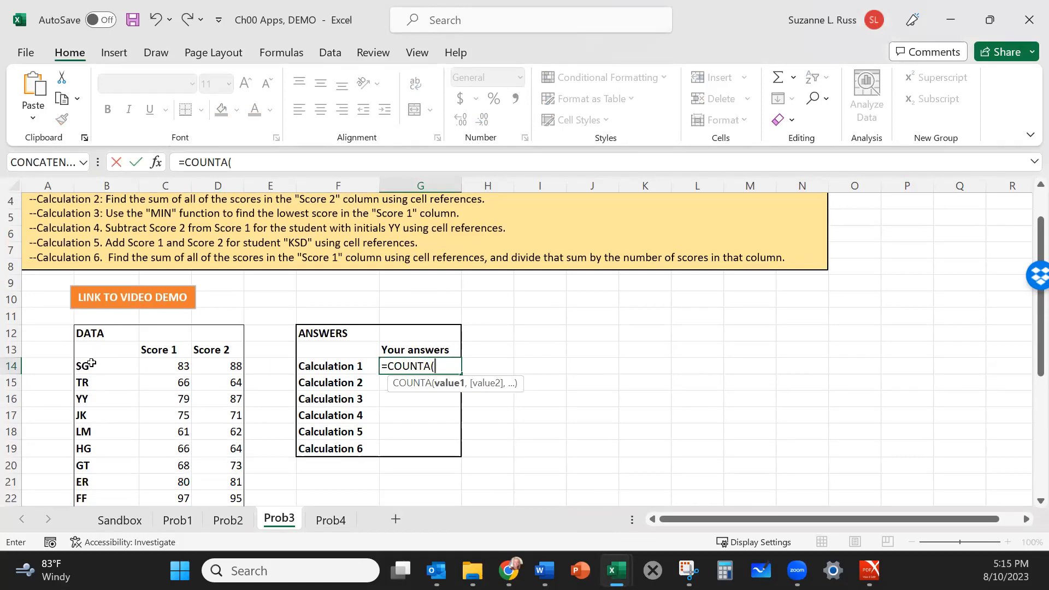
pyautogui.moveTo(91, 363); pyautogui.dragTo(103, 398)
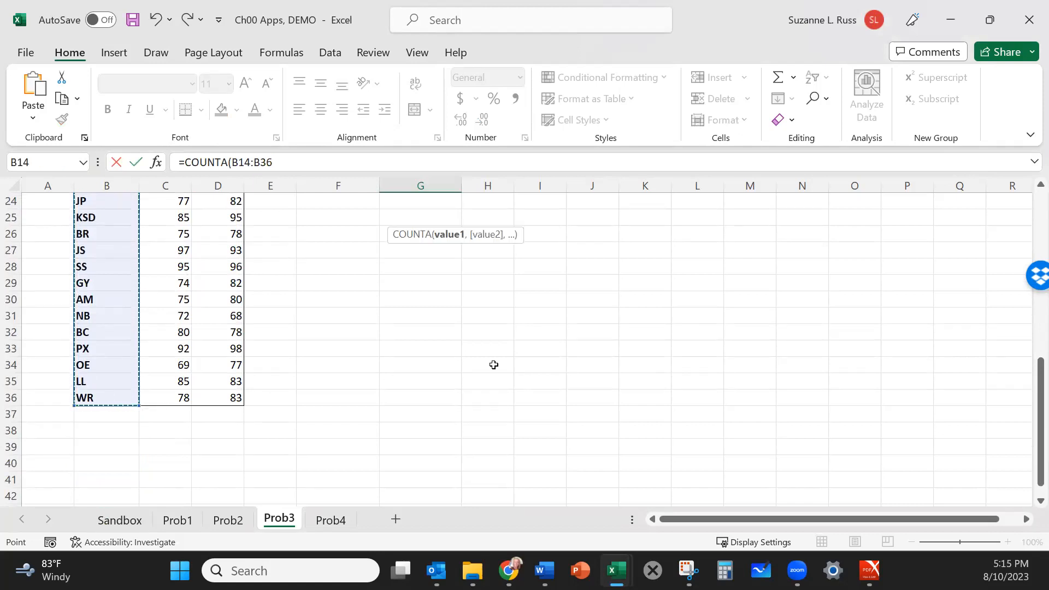
pyautogui.scroll(6, 565, 362)
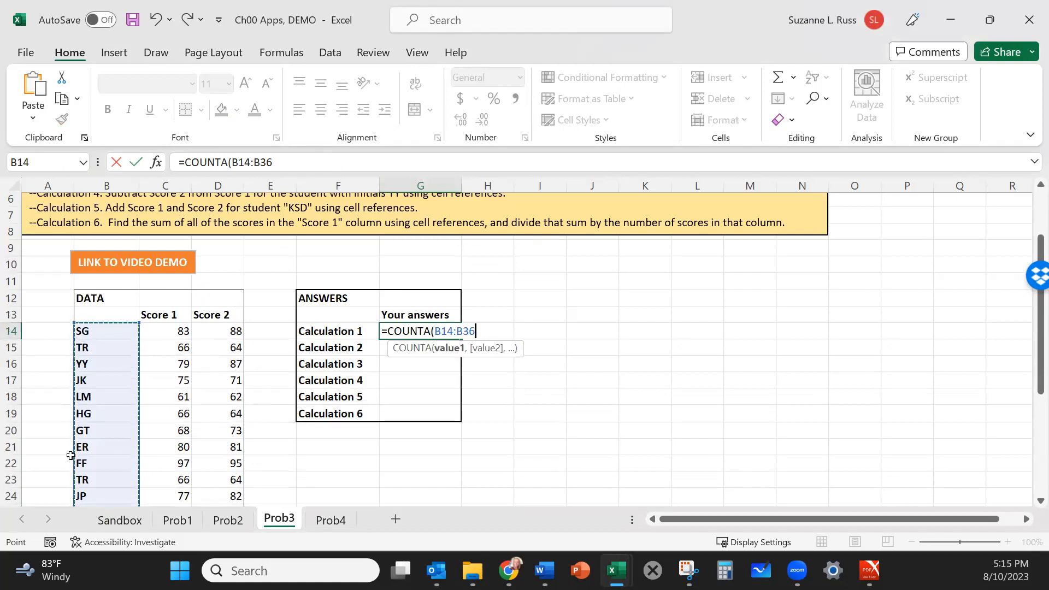
pyautogui.scroll(-6, 85, 405)
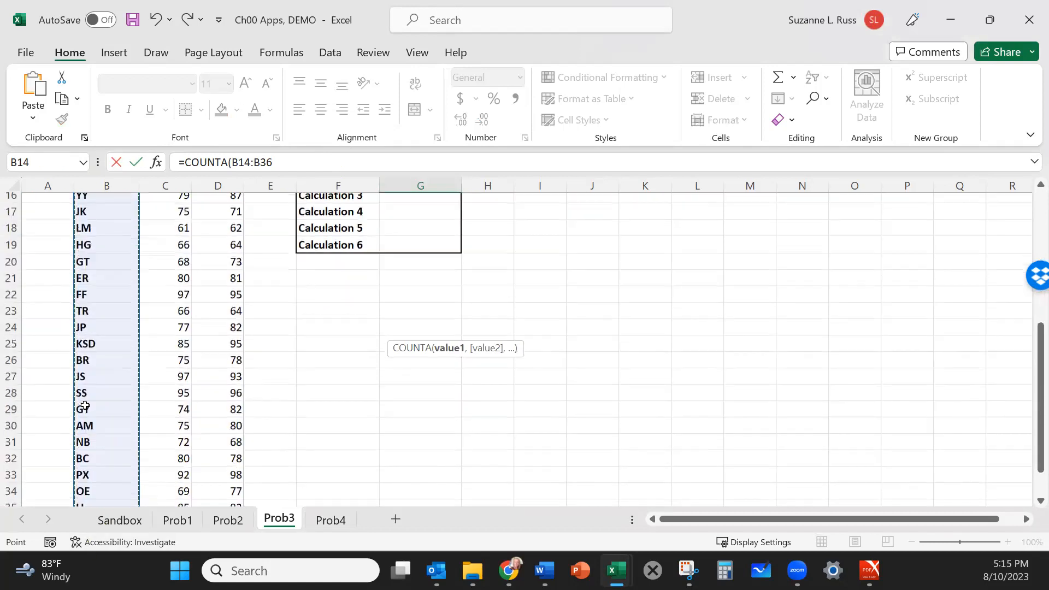
pyautogui.scroll(3, 84, 405)
pyautogui.scroll(5, 85, 404)
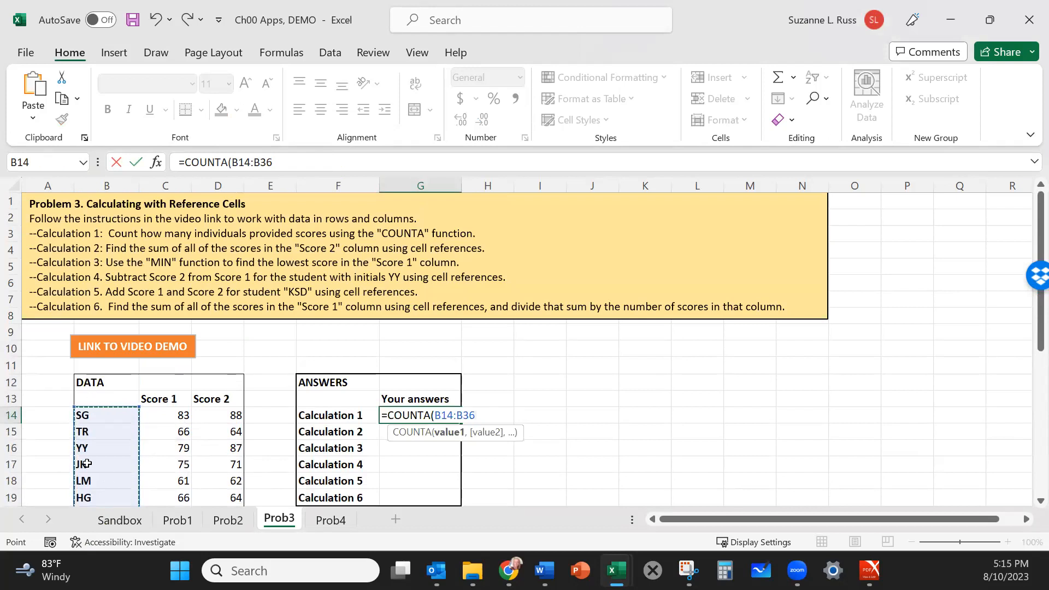
pyautogui.click(282, 157)
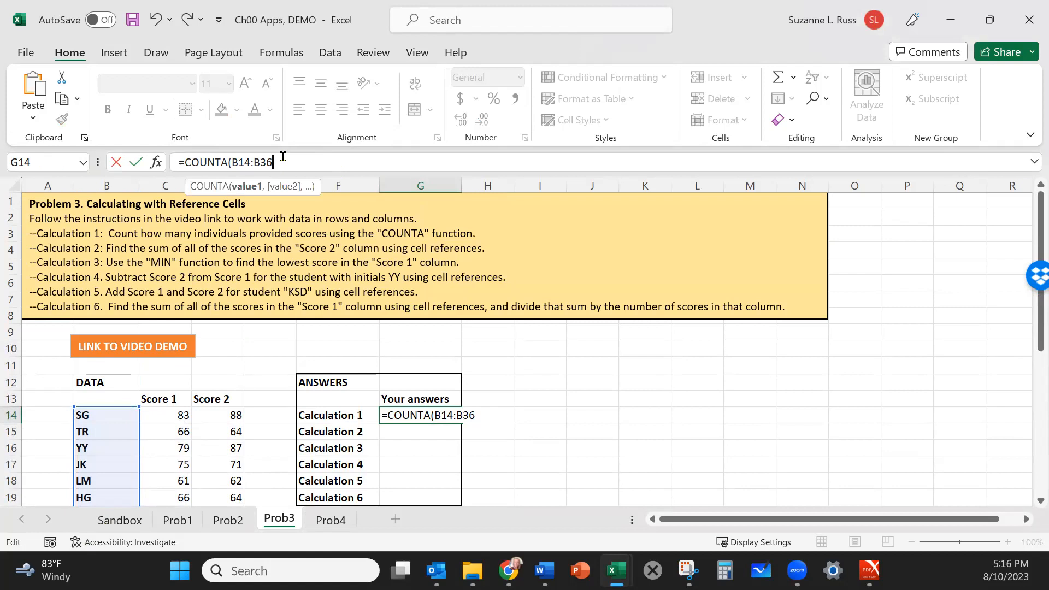
pyautogui.write(')')
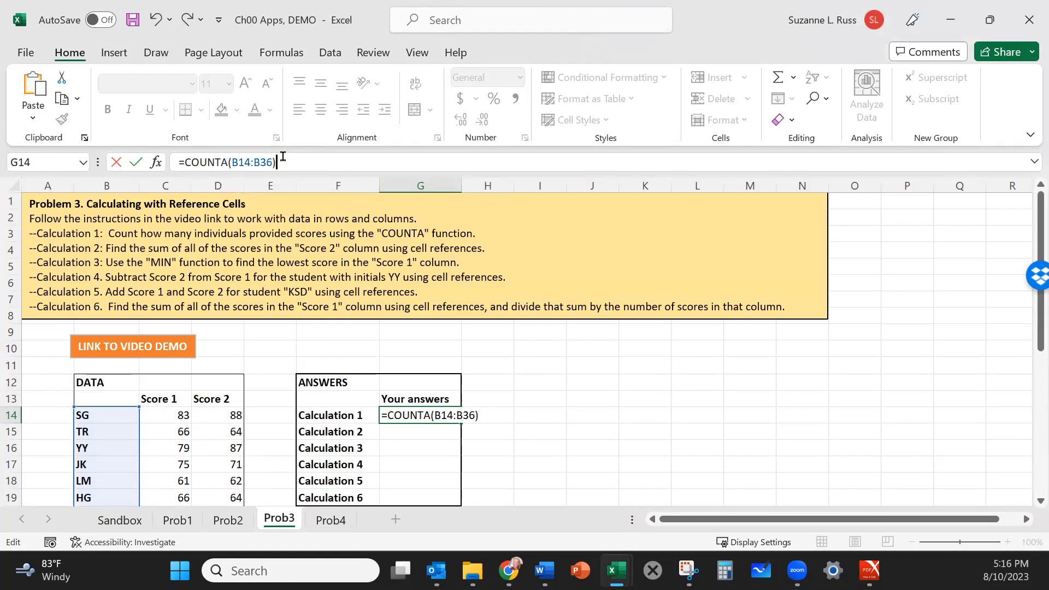
pyautogui.press('Return')
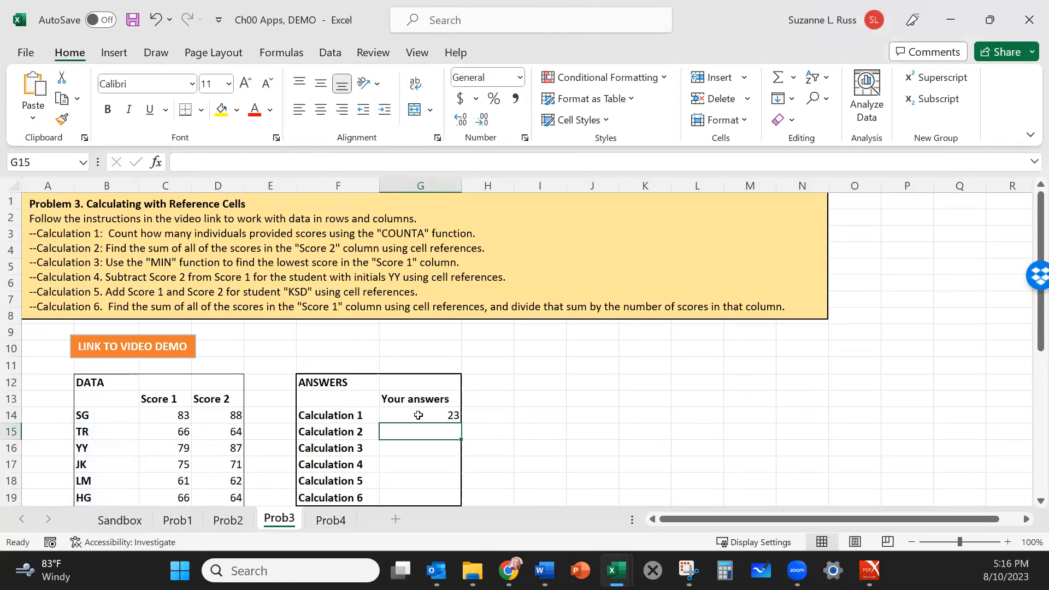
# - Try to re-select the initials column as the COUNTA range in G14, using B14:B35
pyautogui.click(418, 415)
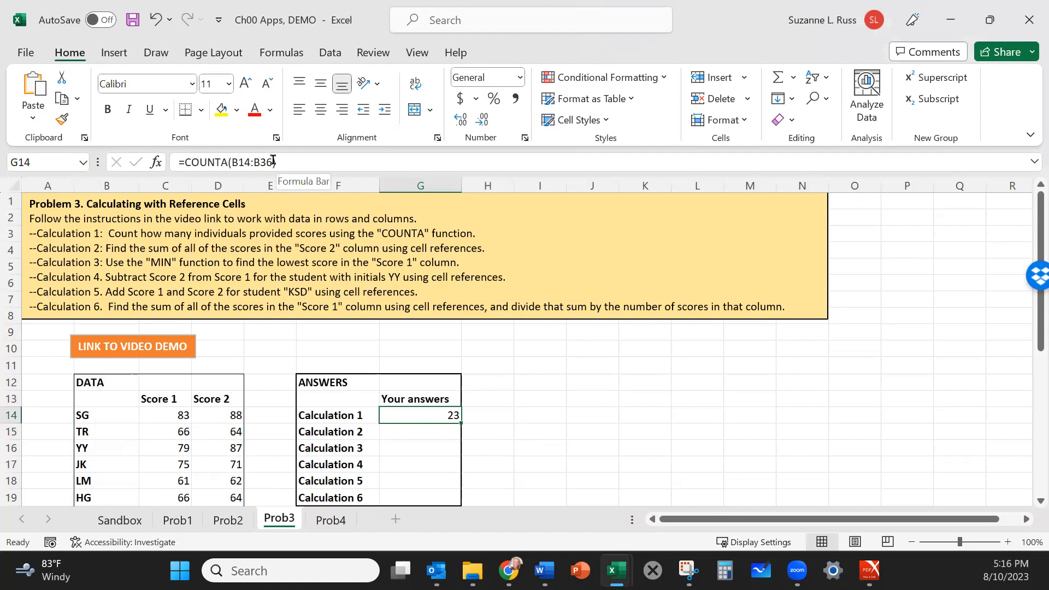
pyautogui.moveTo(232, 161); pyautogui.dragTo(273, 159)
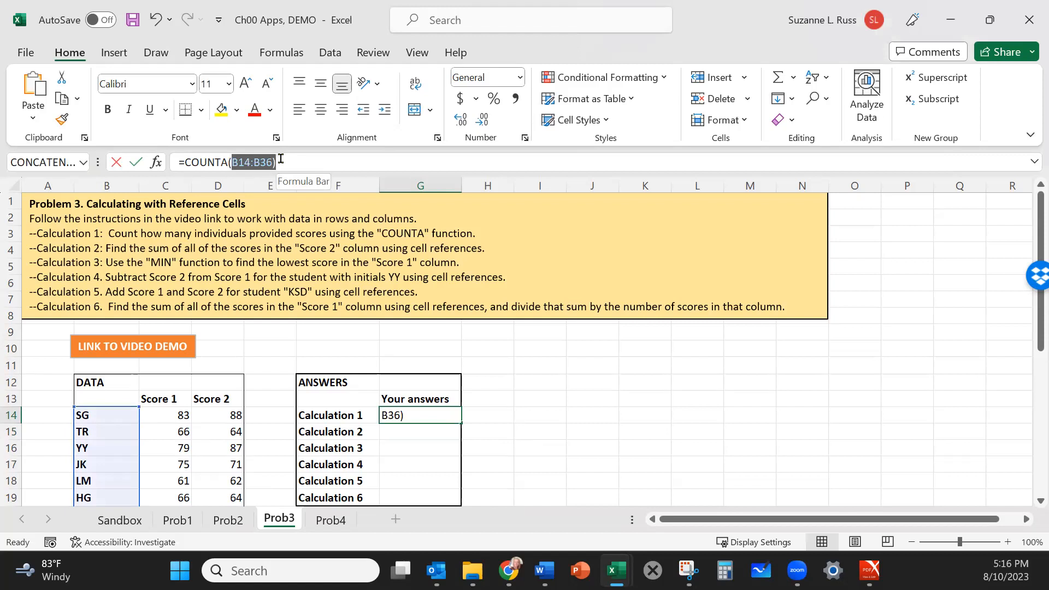
pyautogui.click(100, 419)
pyautogui.moveTo(106, 427)
pyautogui.mouseDown()
pyautogui.moveTo(117, 565)
pyautogui.moveTo(104, 438)
pyautogui.mouseUp()
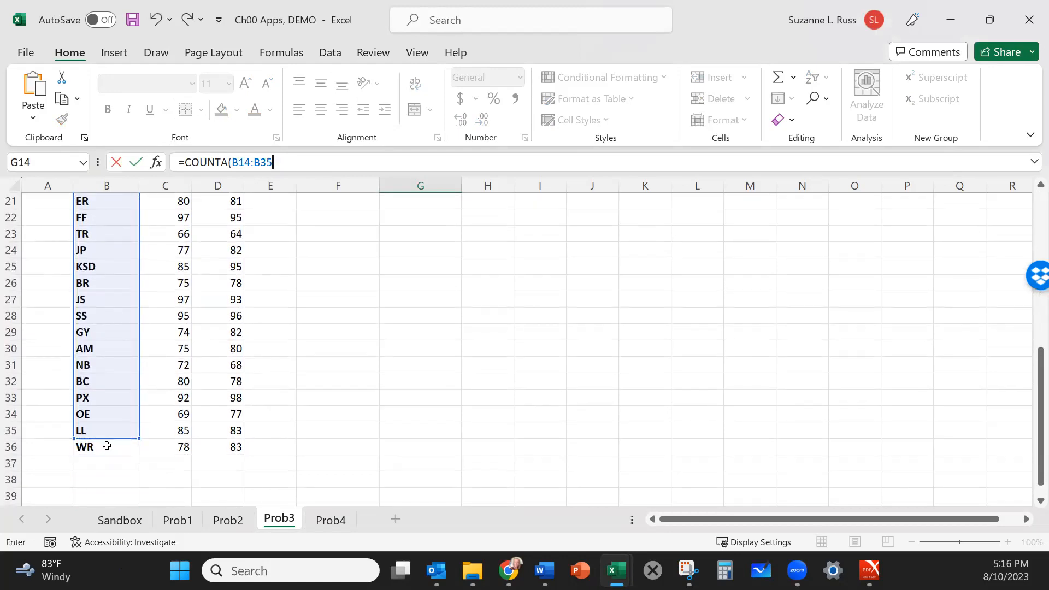
pyautogui.moveTo(107, 446); pyautogui.dragTo(99, 261)
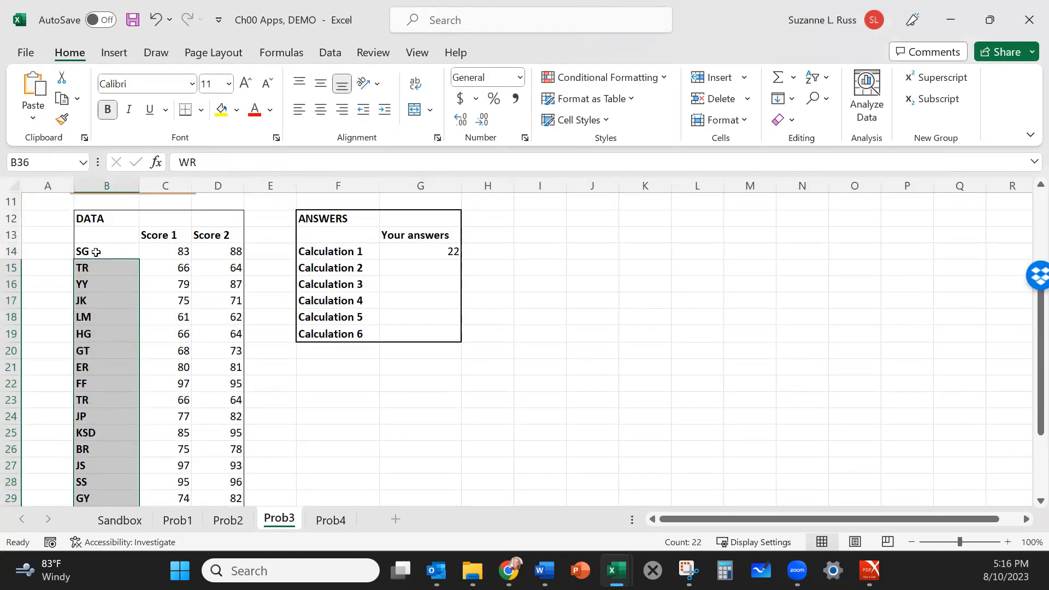
pyautogui.click(96, 252)
pyautogui.scroll(2, 293, 212)
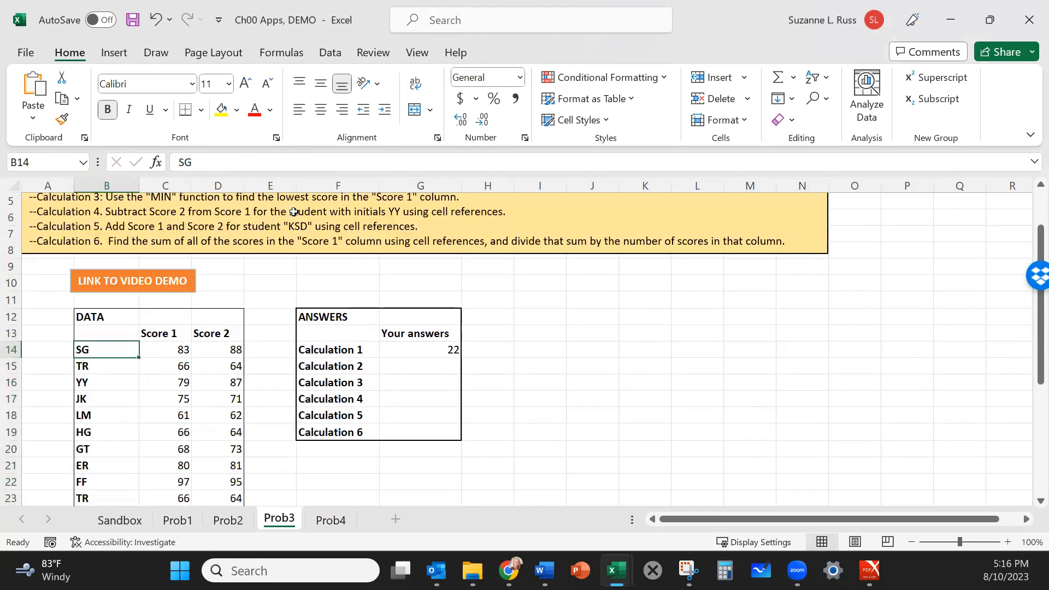
# - Correct the COUNTA range in the Calculation 1 answer cell to B14:B36
pyautogui.click(450, 351)
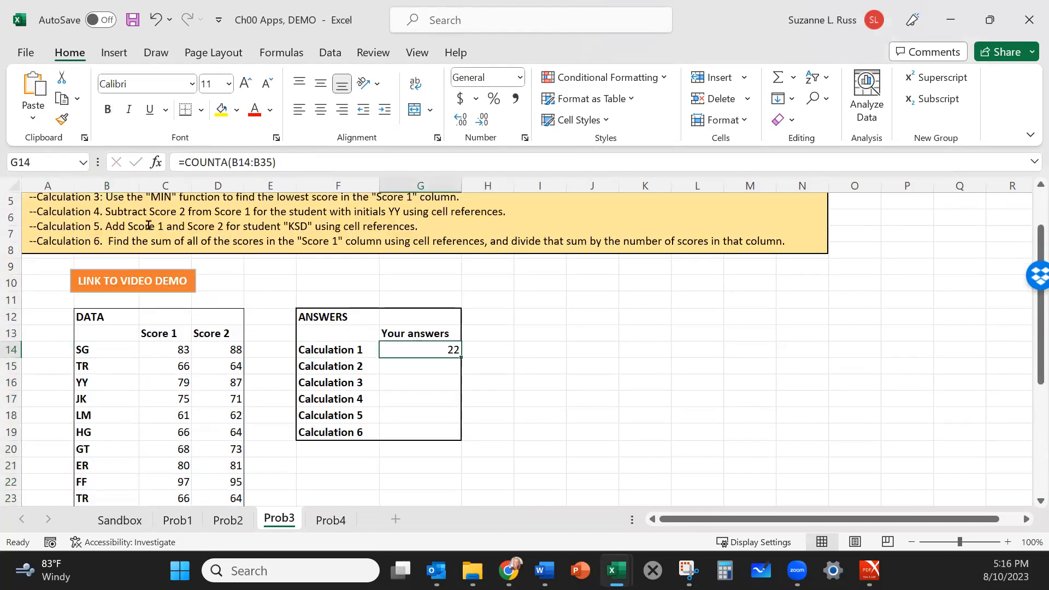
pyautogui.moveTo(274, 162); pyautogui.dragTo(233, 161)
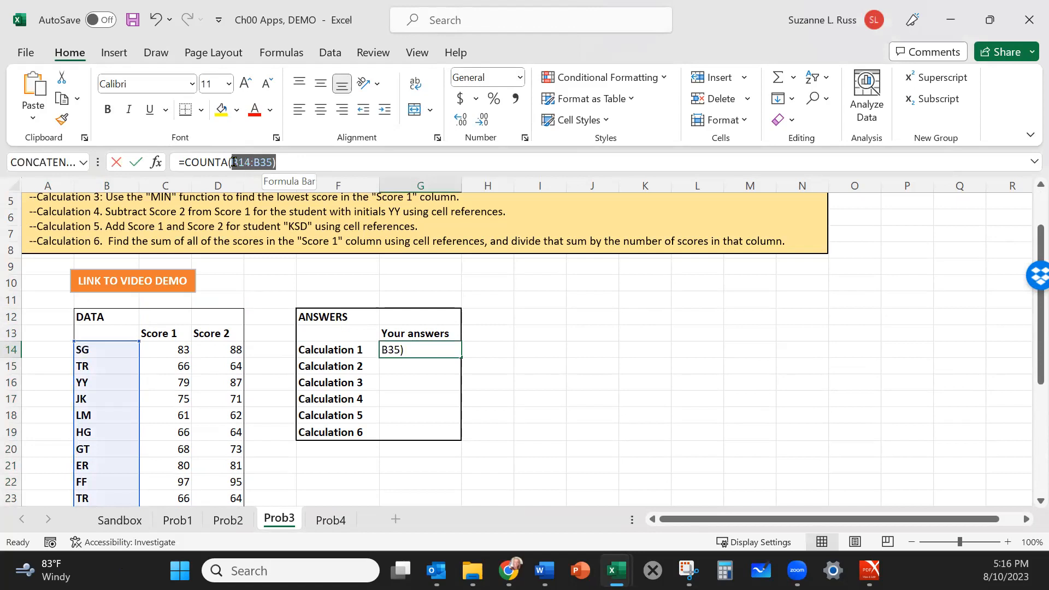
pyautogui.moveTo(100, 349); pyautogui.dragTo(95, 447)
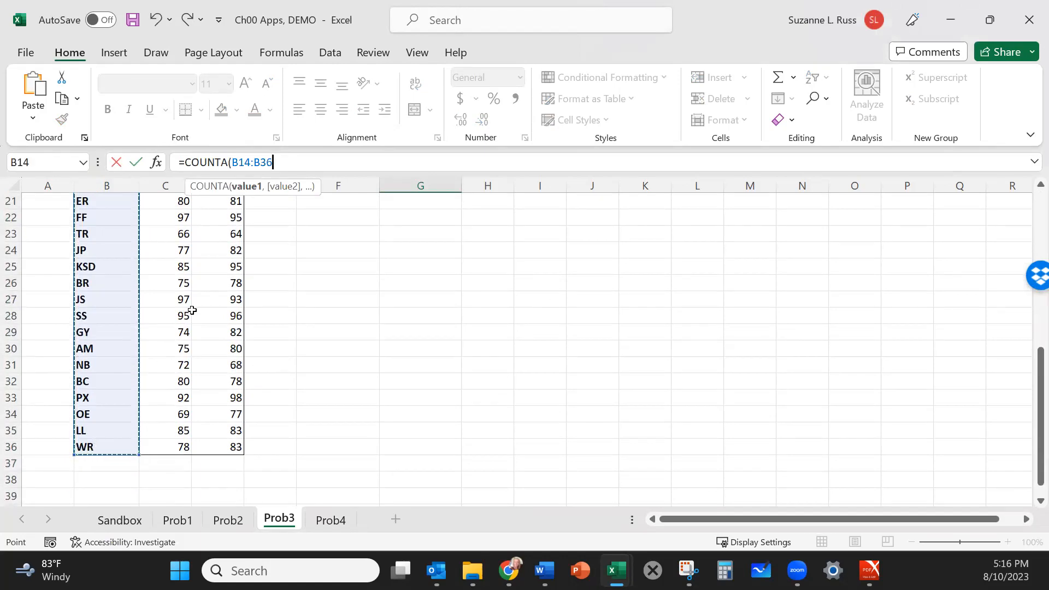
pyautogui.press('Return')
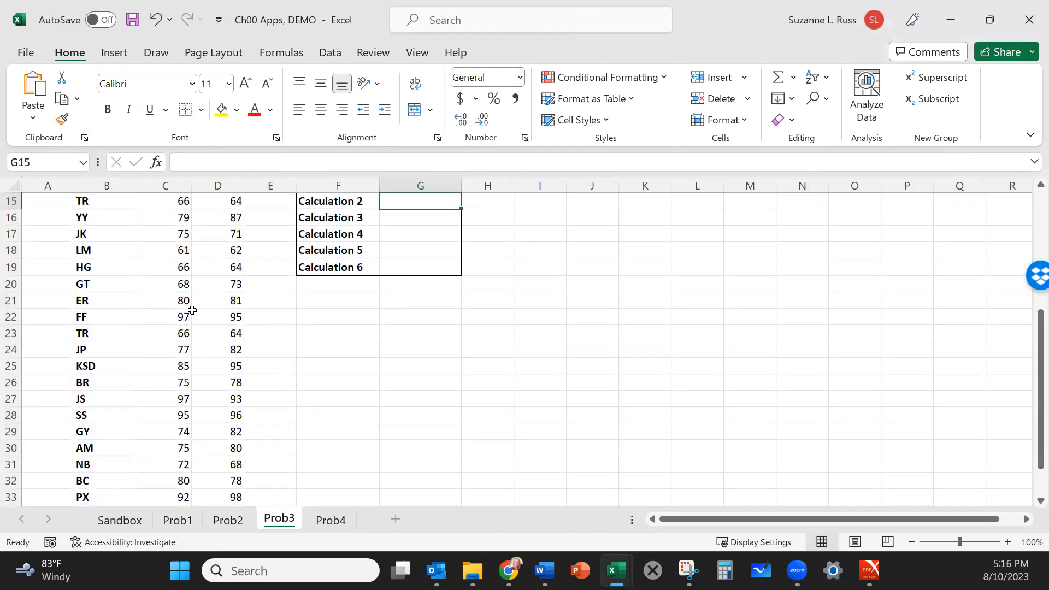
# - Enter =SUM(D14:D36) in cell G15 as the Calculation 2 answer, totalling the Score 2 column
pyautogui.scroll(3, 496, 390)
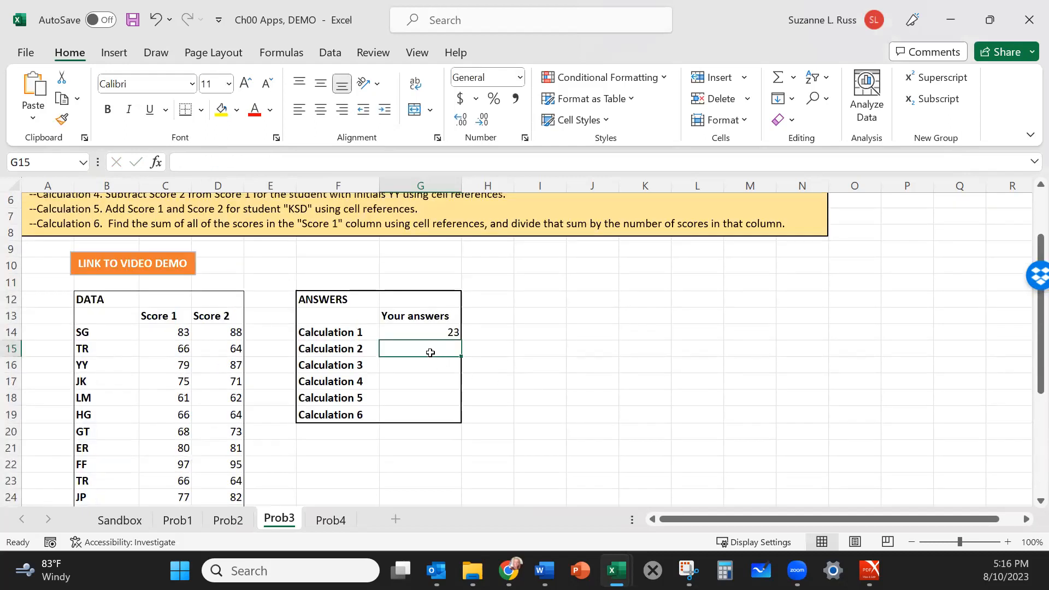
pyautogui.scroll(2, 429, 352)
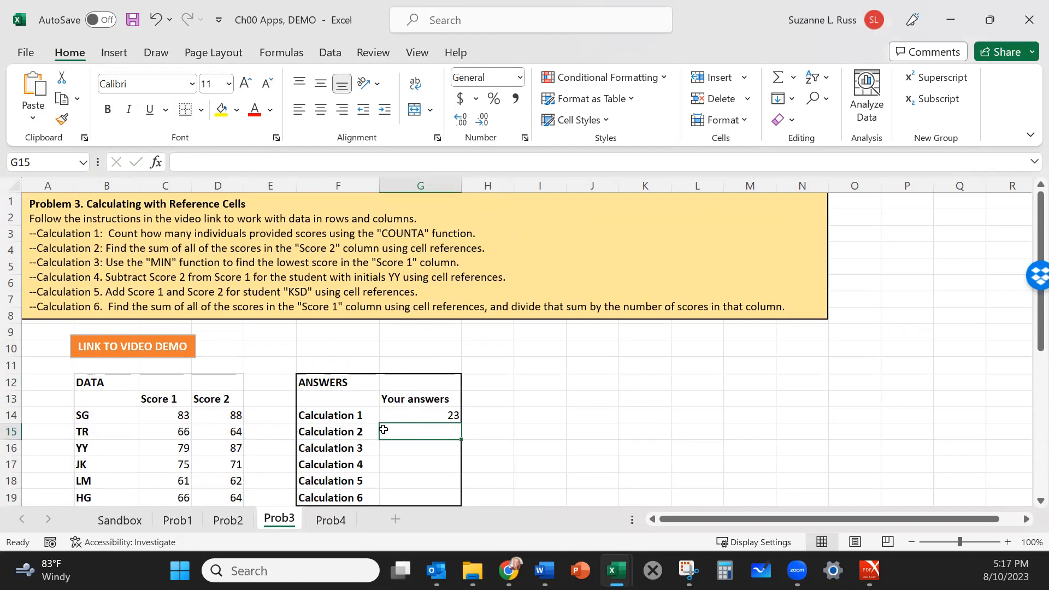
pyautogui.write('+')
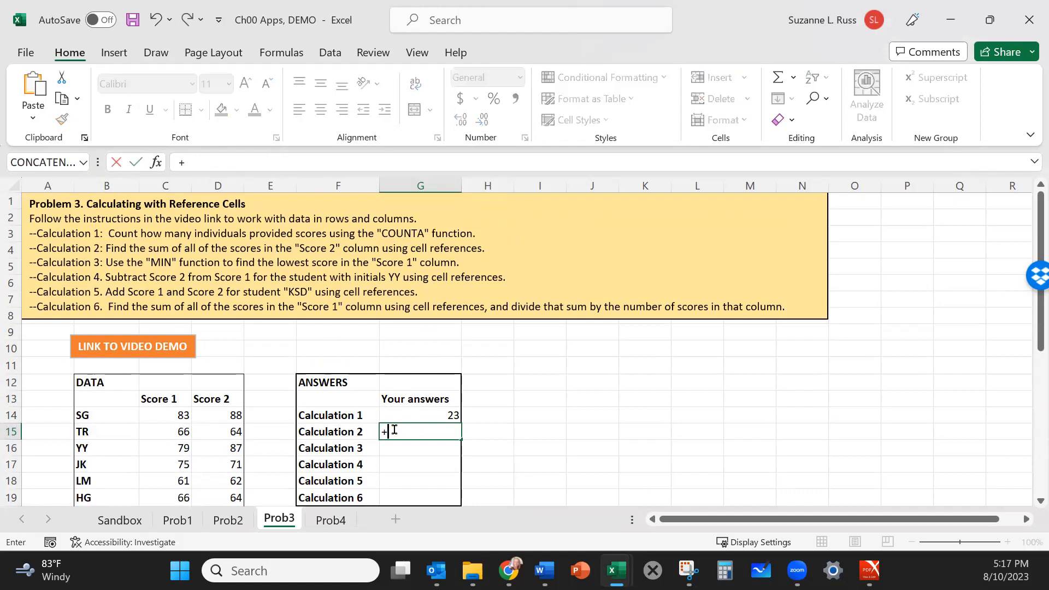
pyautogui.write('SUM(')
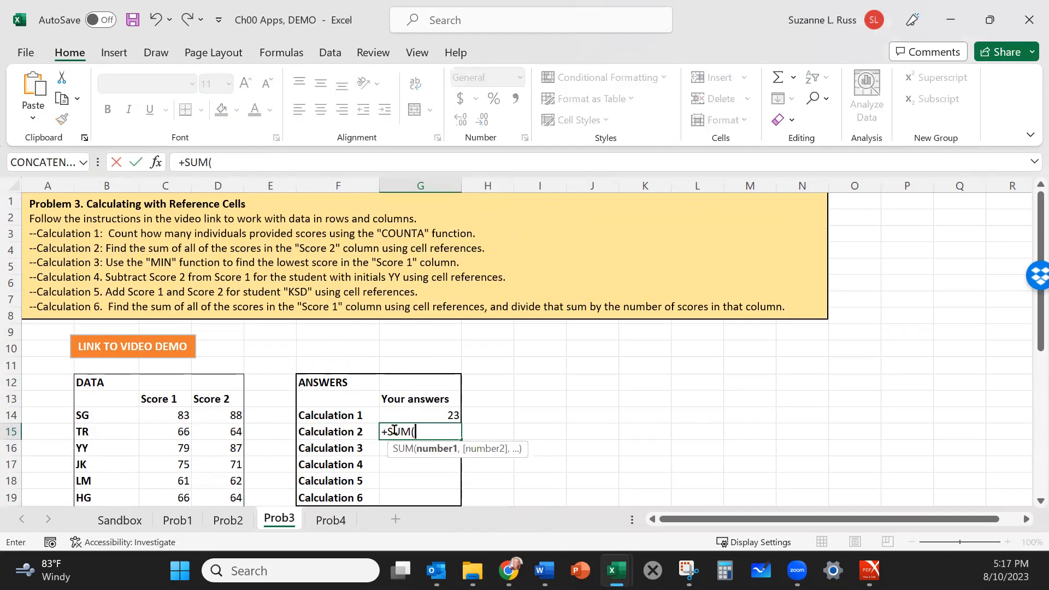
pyautogui.click(382, 430)
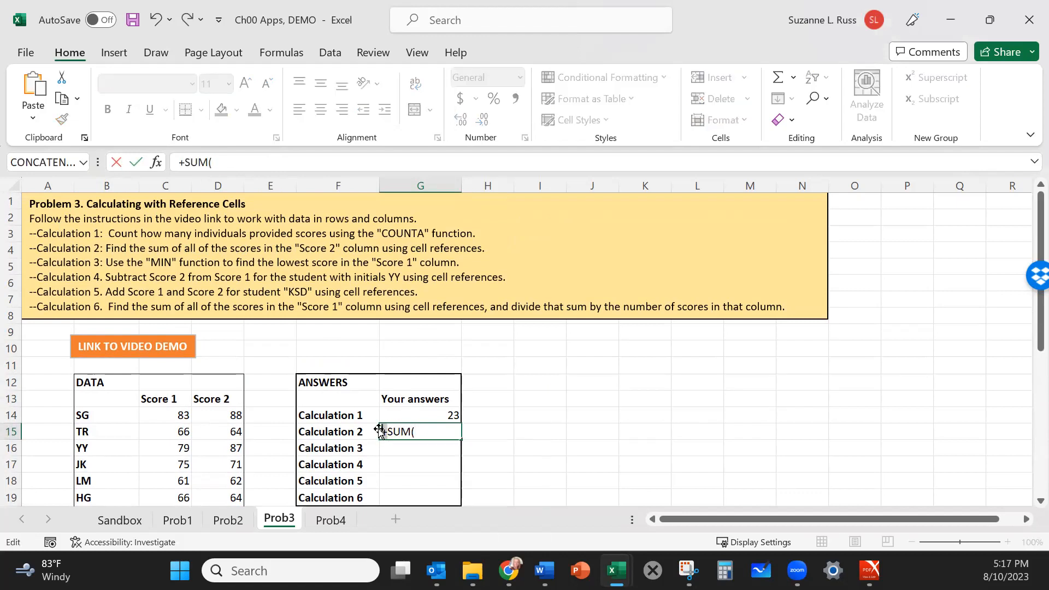
pyautogui.press('BackSpace')
pyautogui.write('=')
pyautogui.click(458, 430)
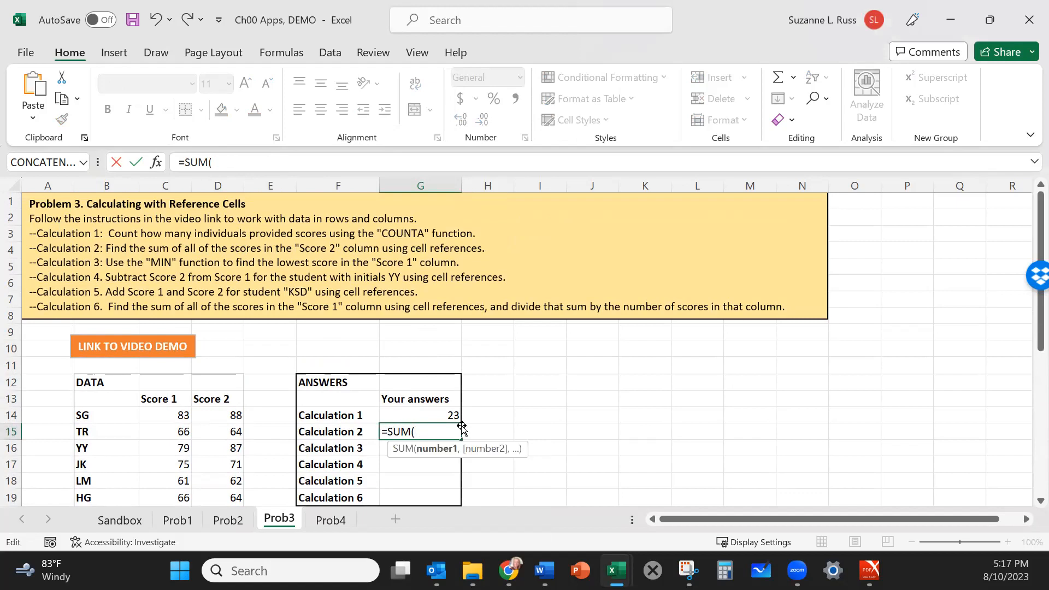
pyautogui.click(224, 164)
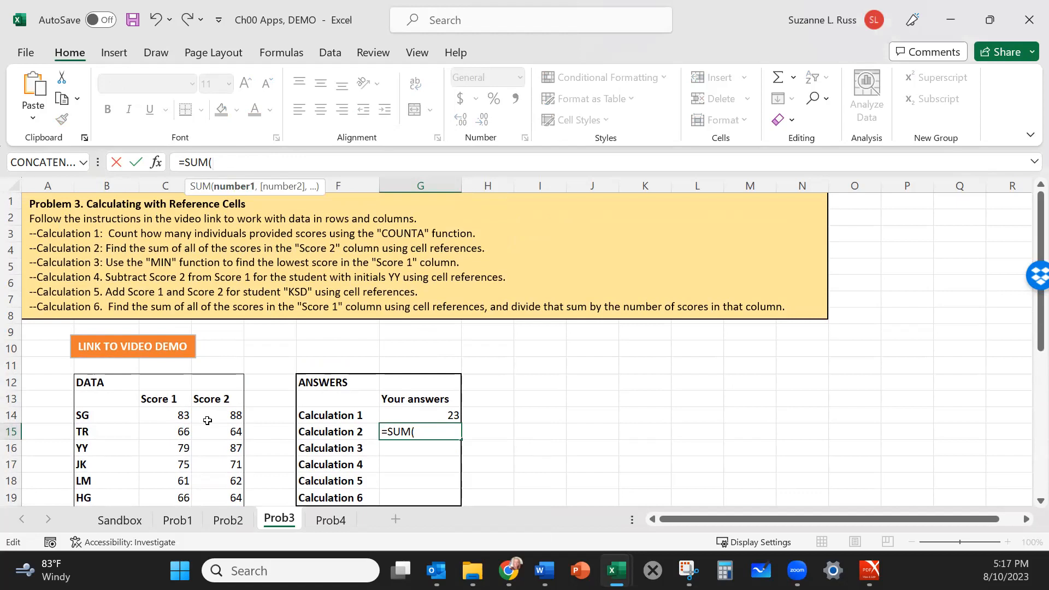
pyautogui.scroll(-1, 208, 420)
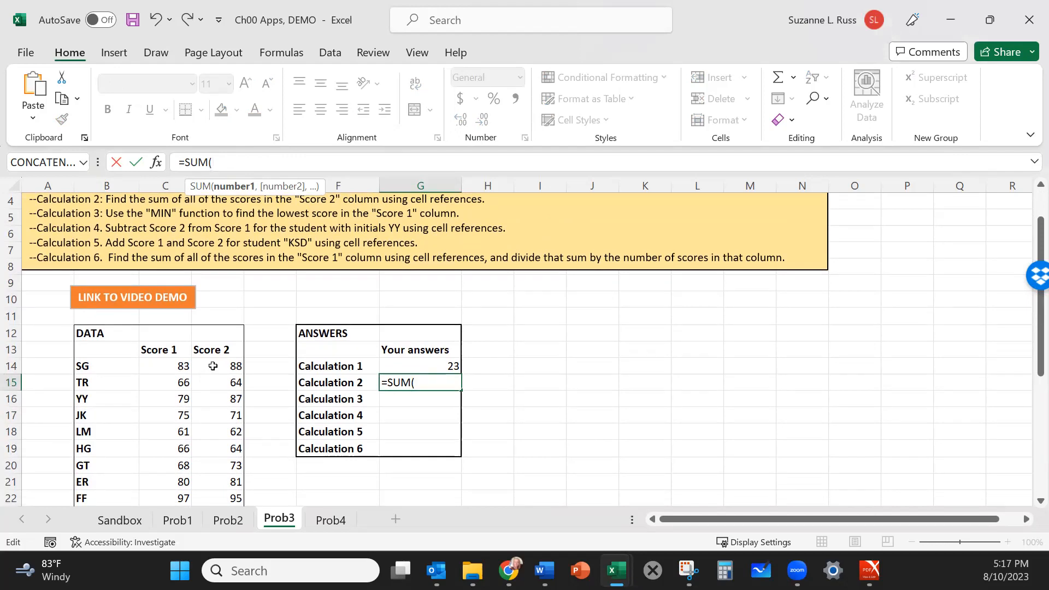
pyautogui.moveTo(213, 365); pyautogui.dragTo(221, 458)
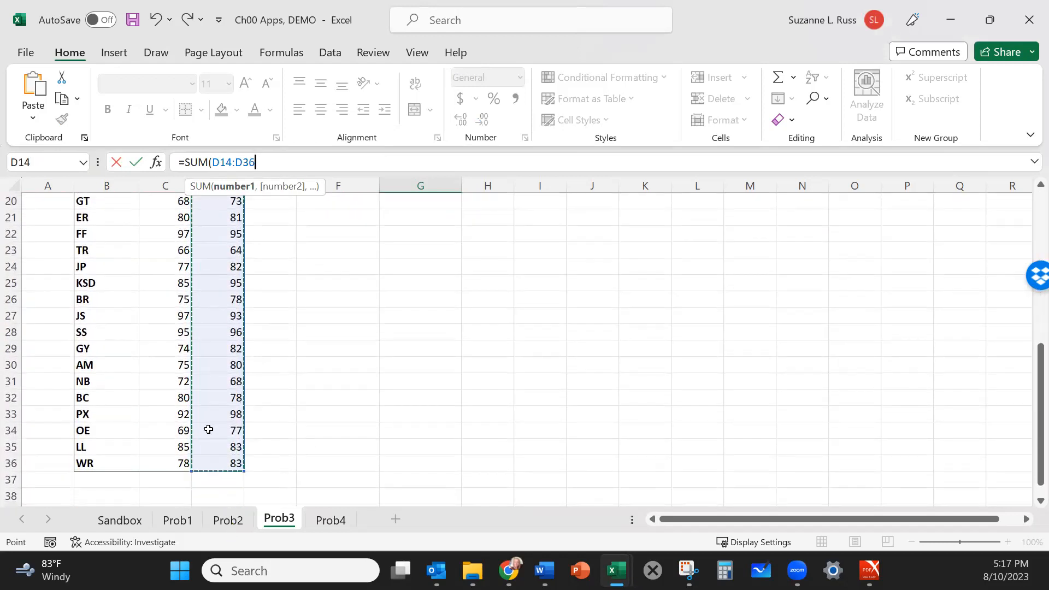
pyautogui.write(')')
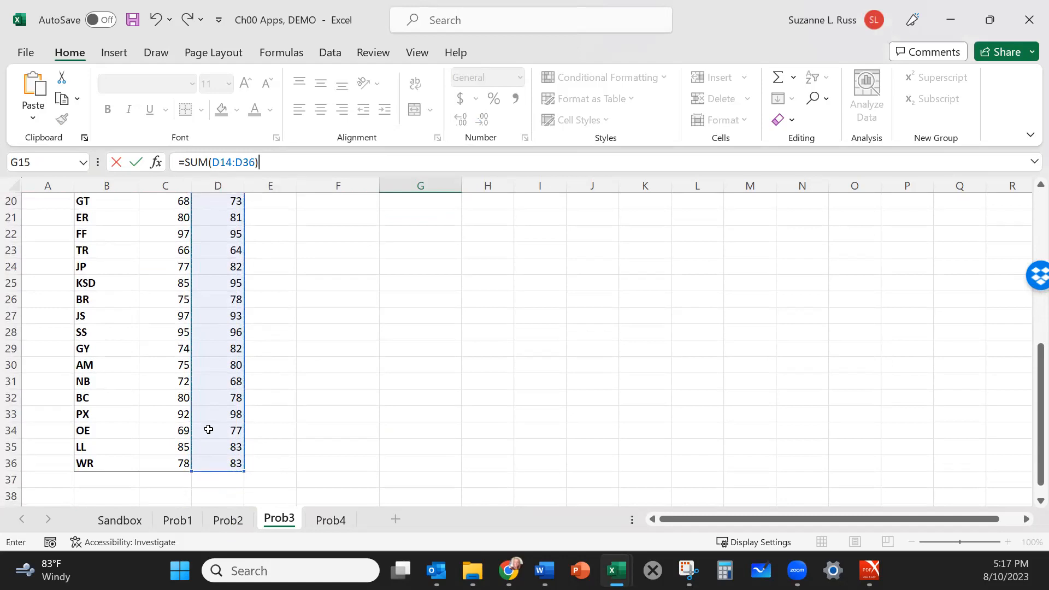
pyautogui.press('Return')
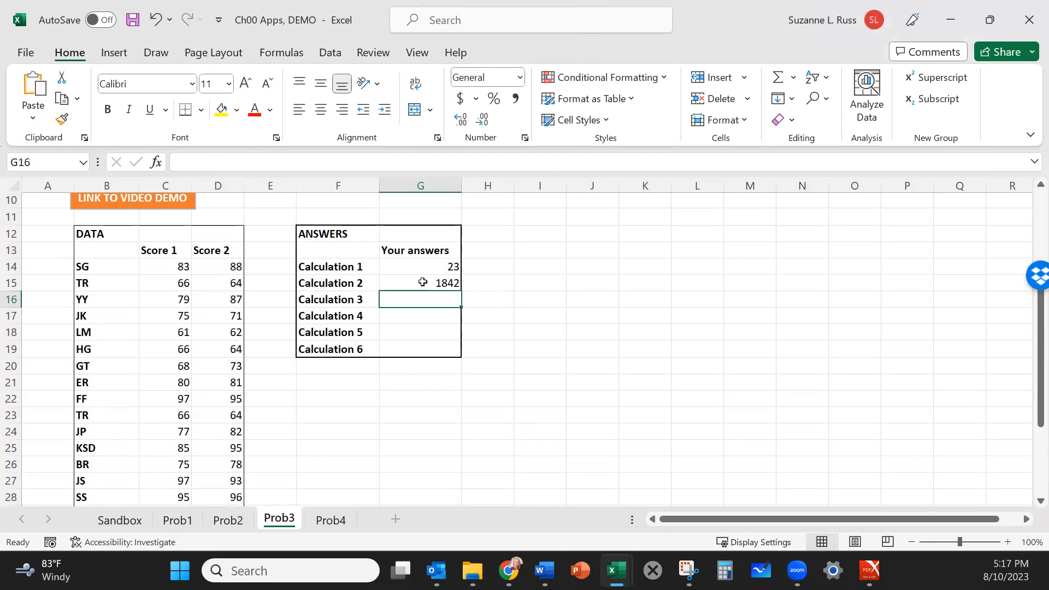
pyautogui.scroll(3, 471, 311)
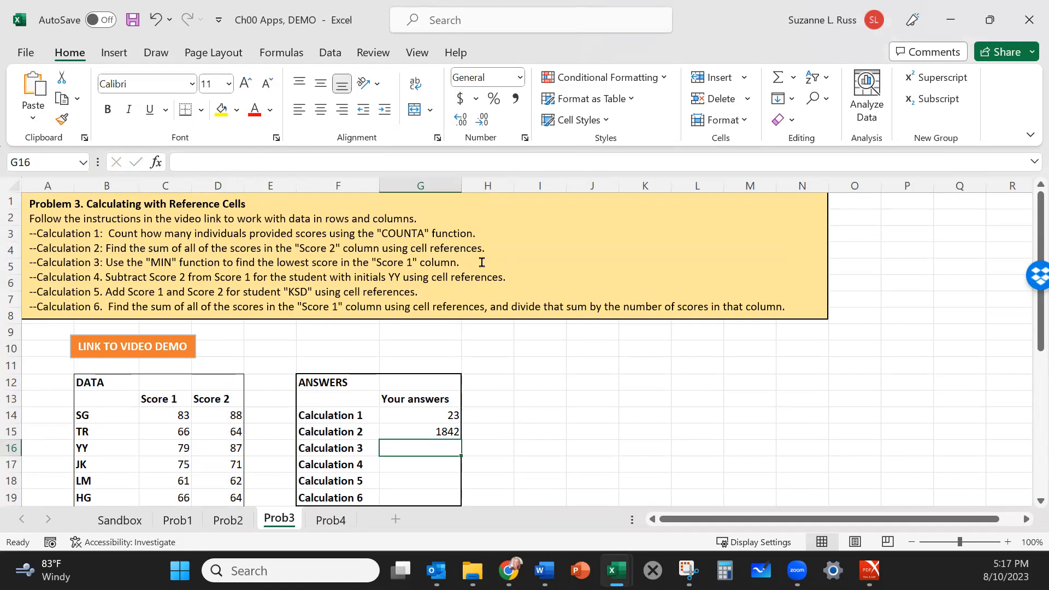
# - Enter =MIN(C14:C36) in cell G16 as the Calculation 3 answer, finding the lowest score in the Score 1 column
pyautogui.scroll(-2, 153, 395)
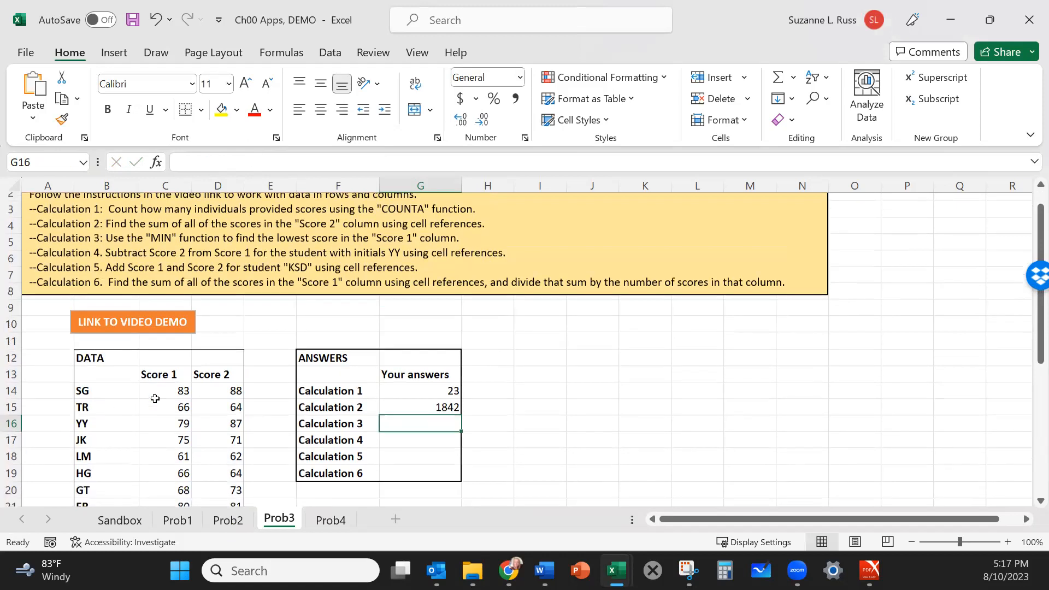
pyautogui.scroll(-1, 155, 399)
pyautogui.scroll(3, 156, 399)
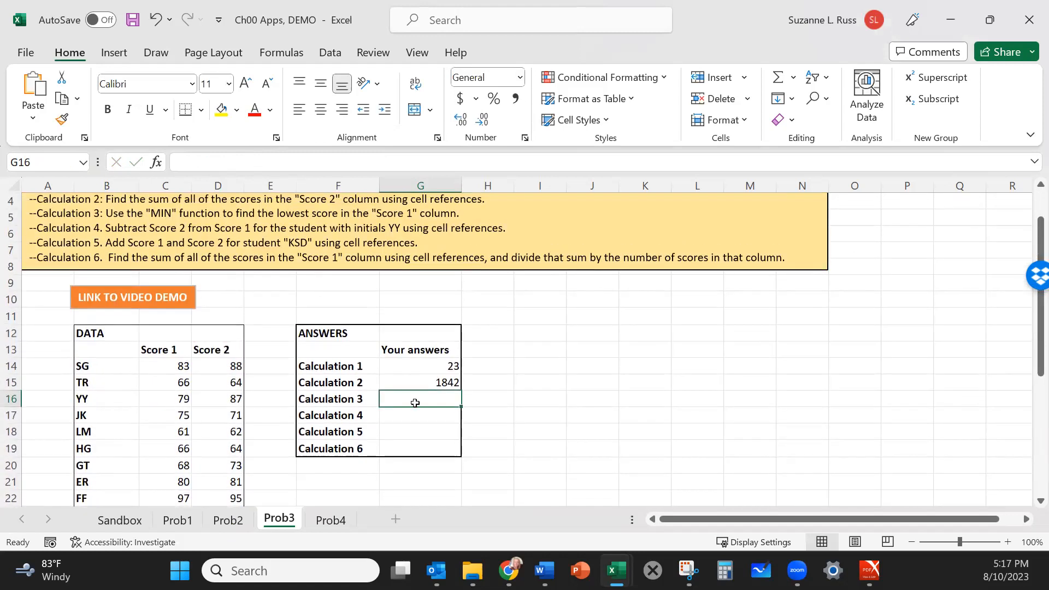
pyautogui.write('=')
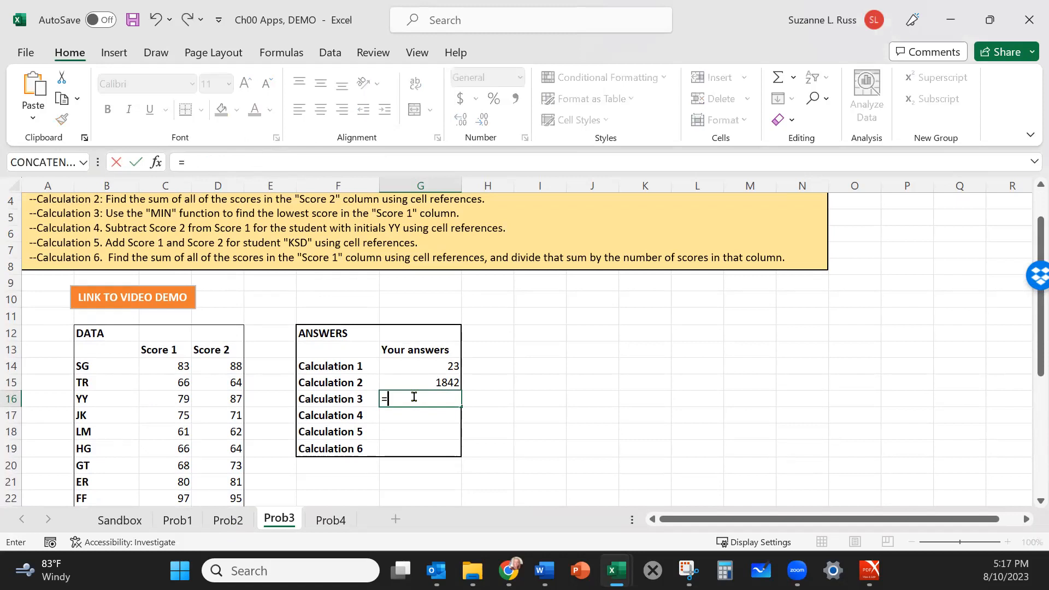
pyautogui.write('MIN')
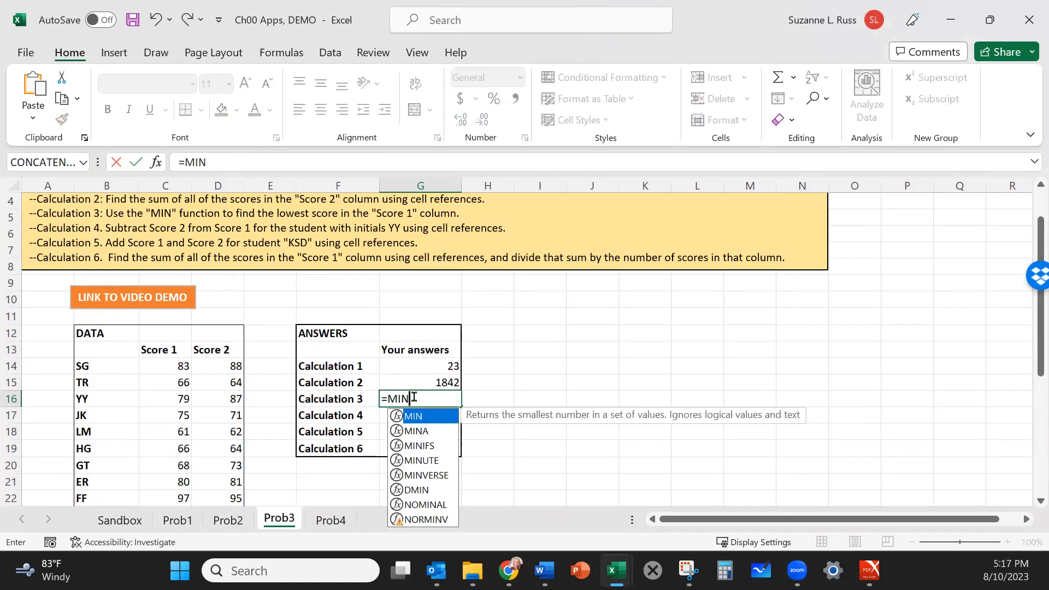
pyautogui.write('(')
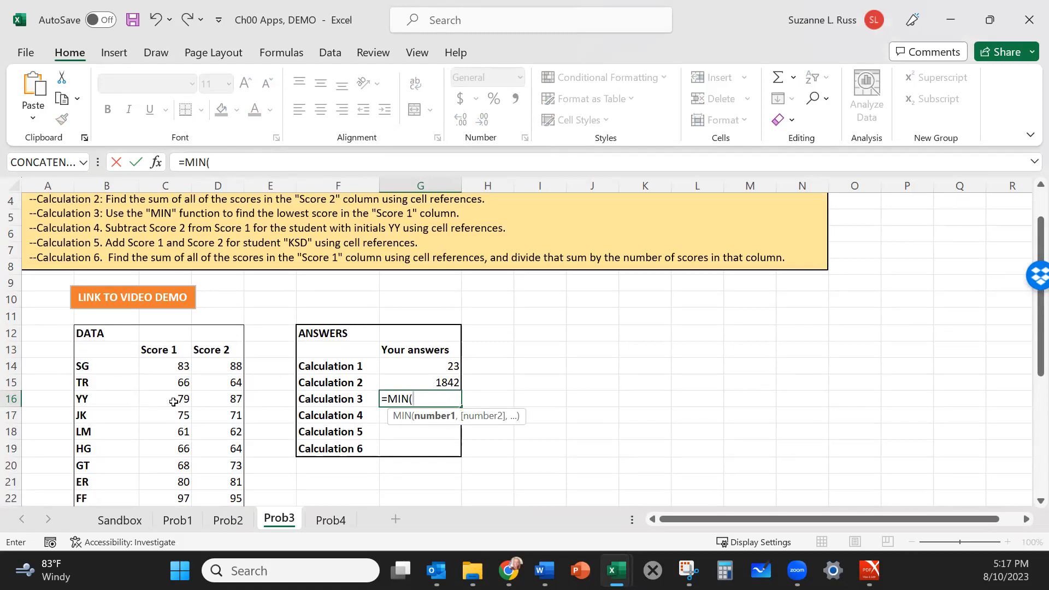
pyautogui.click(157, 366)
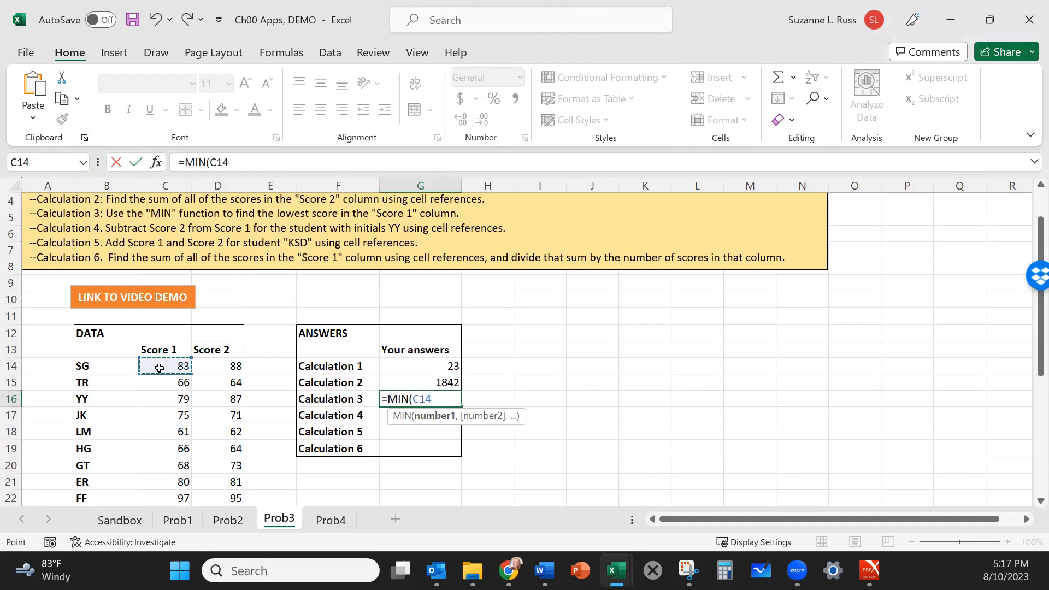
pyautogui.moveTo(159, 367); pyautogui.dragTo(170, 480)
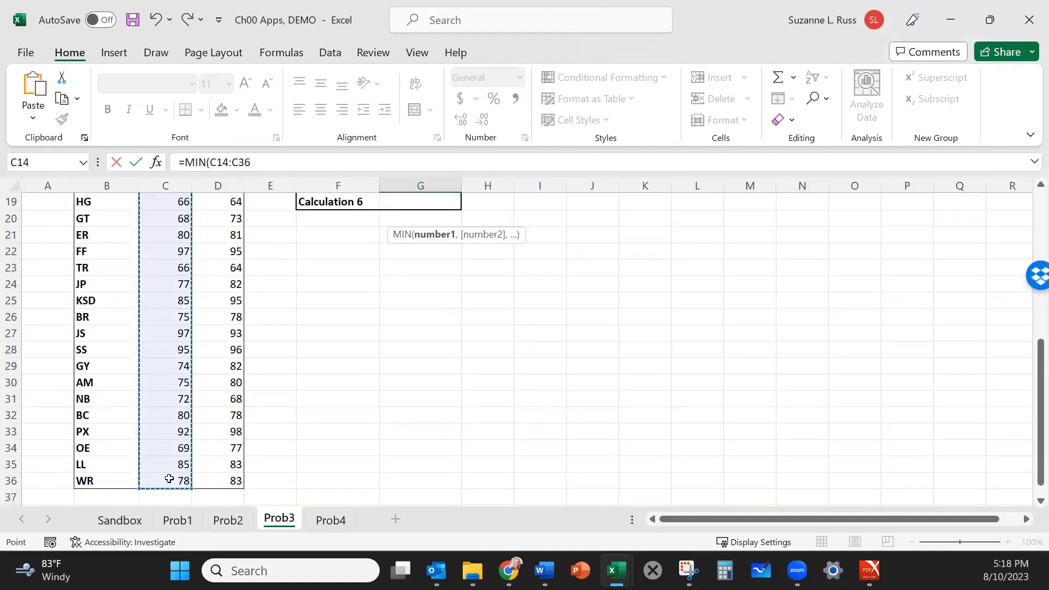
pyautogui.press('Return')
pyautogui.scroll(3, 412, 368)
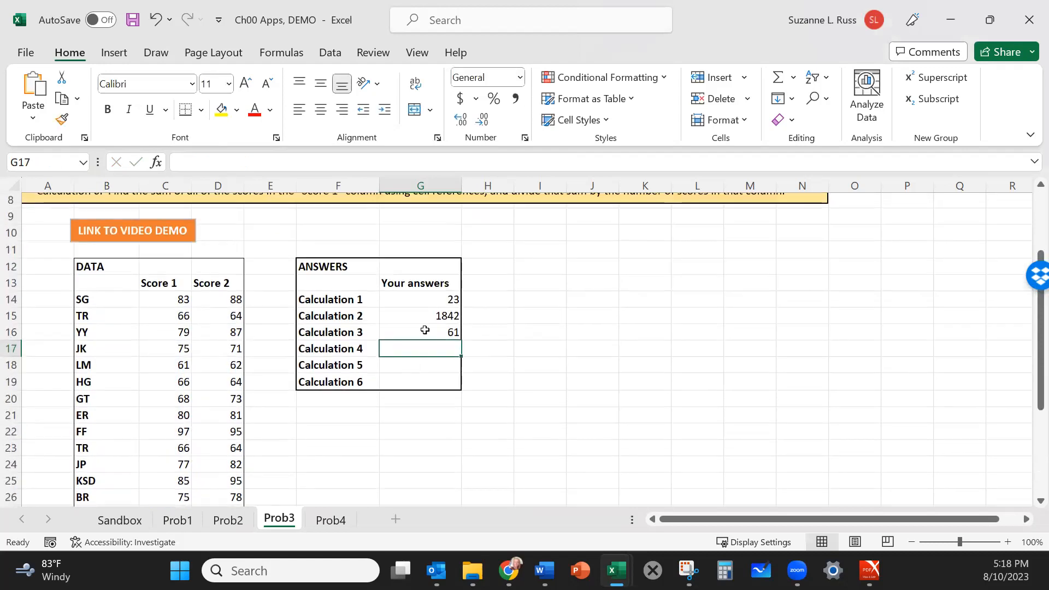
pyautogui.click(425, 330)
pyautogui.scroll(-3, 154, 378)
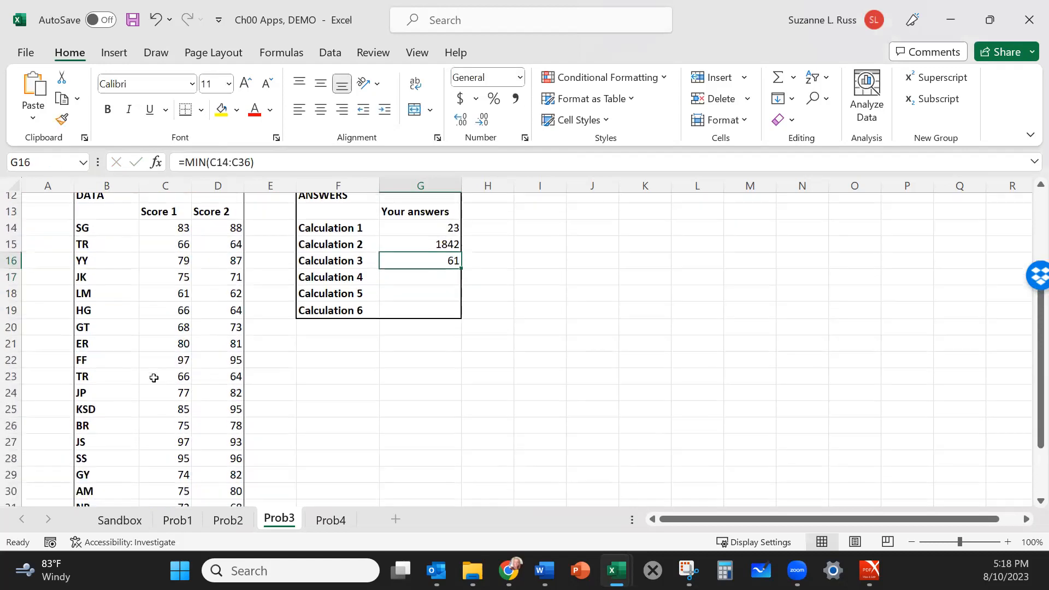
pyautogui.scroll(3, 154, 378)
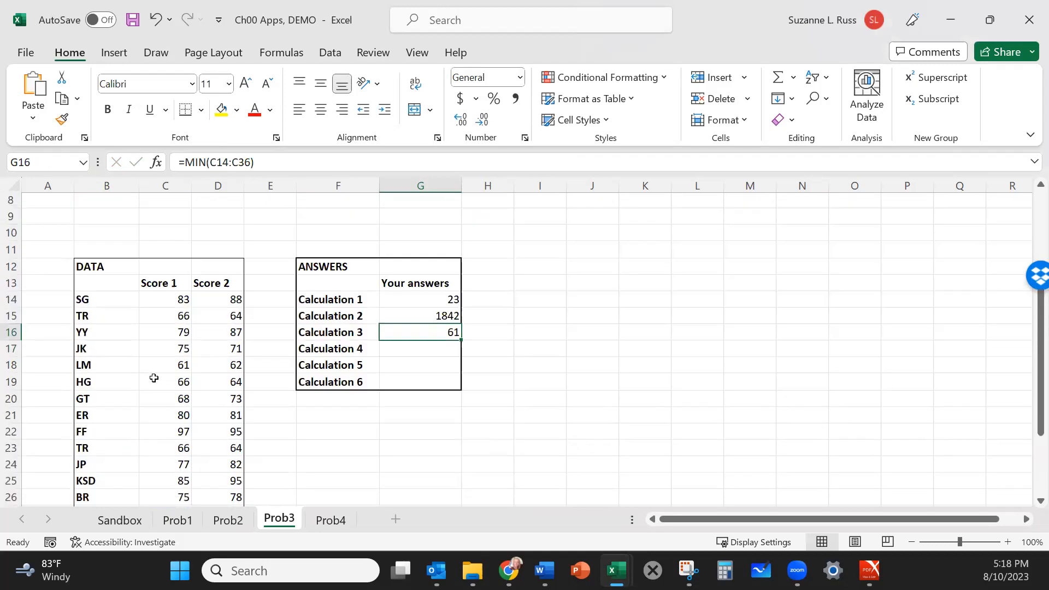
# - Enter =C16-D16 in cell G17 as the Calculation 4 answer, subtracting Score 2 from Score 1 for student YY
pyautogui.click(433, 353)
pyautogui.scroll(3, 486, 355)
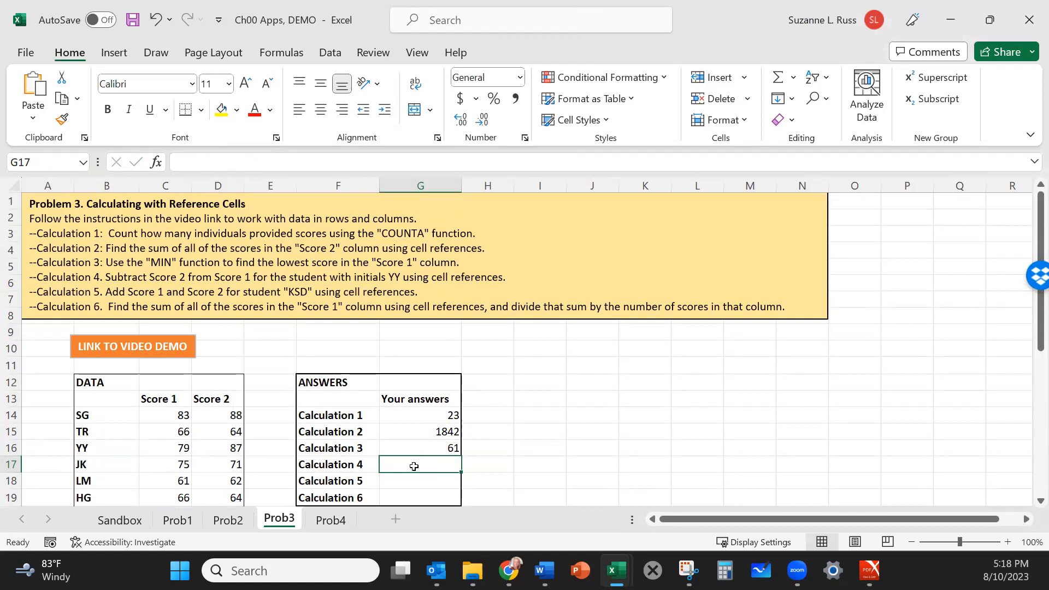
pyautogui.write('=')
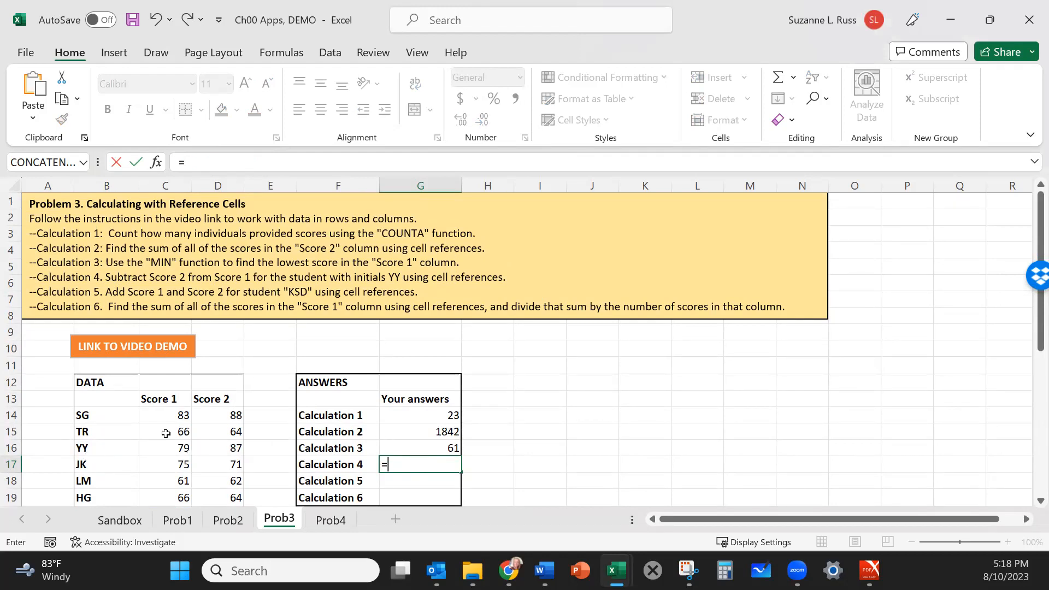
pyautogui.click(155, 447)
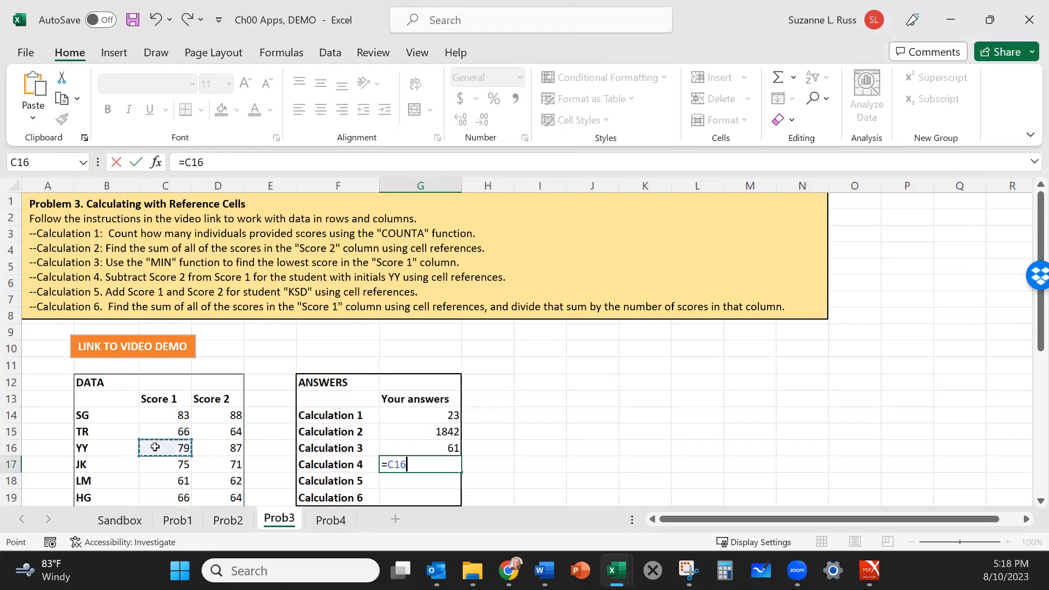
pyautogui.write('-')
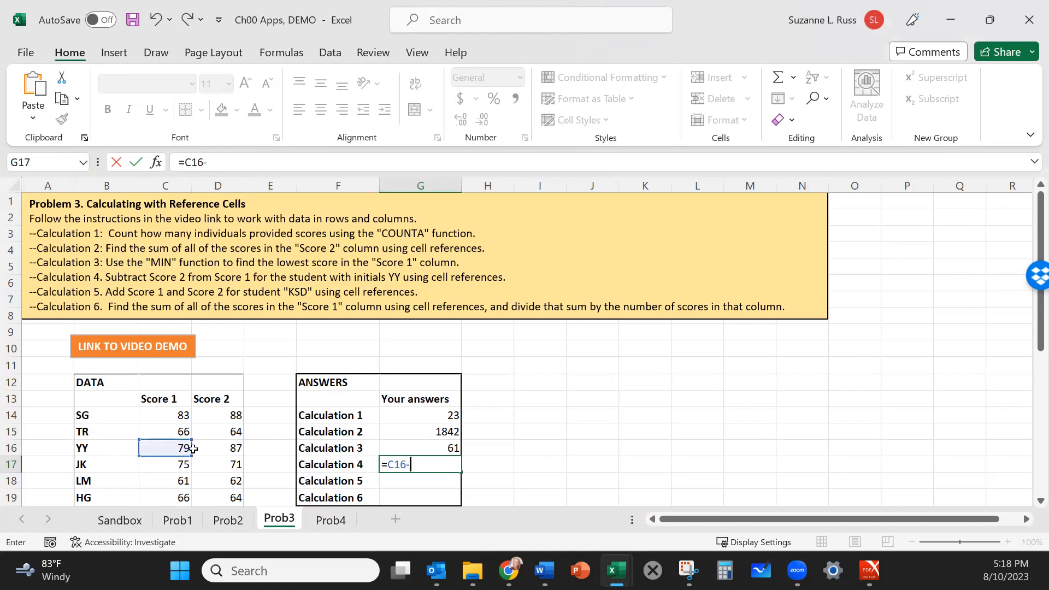
pyautogui.click(222, 448)
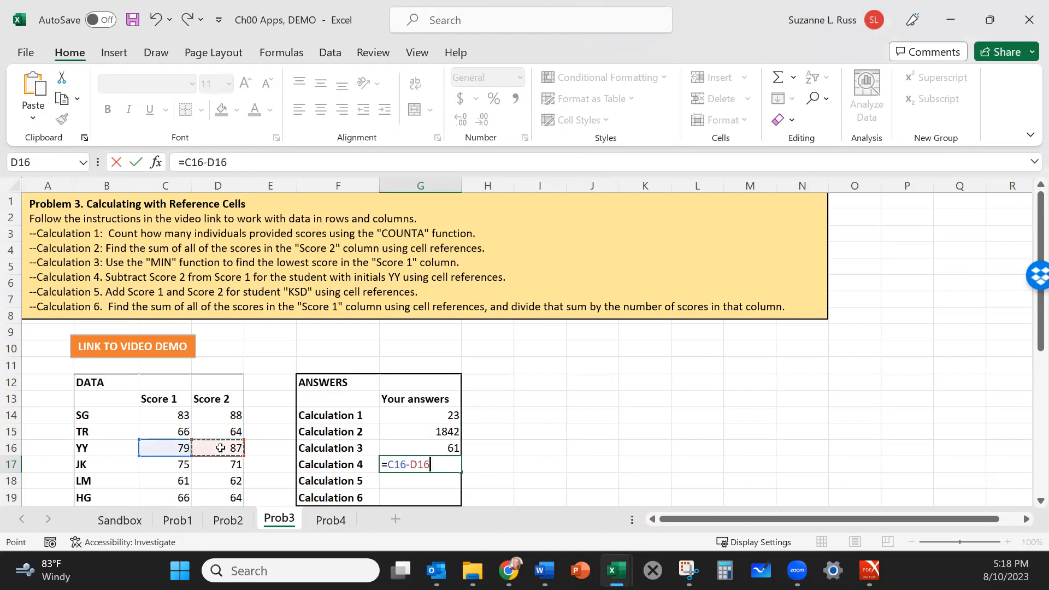
pyautogui.press('Return')
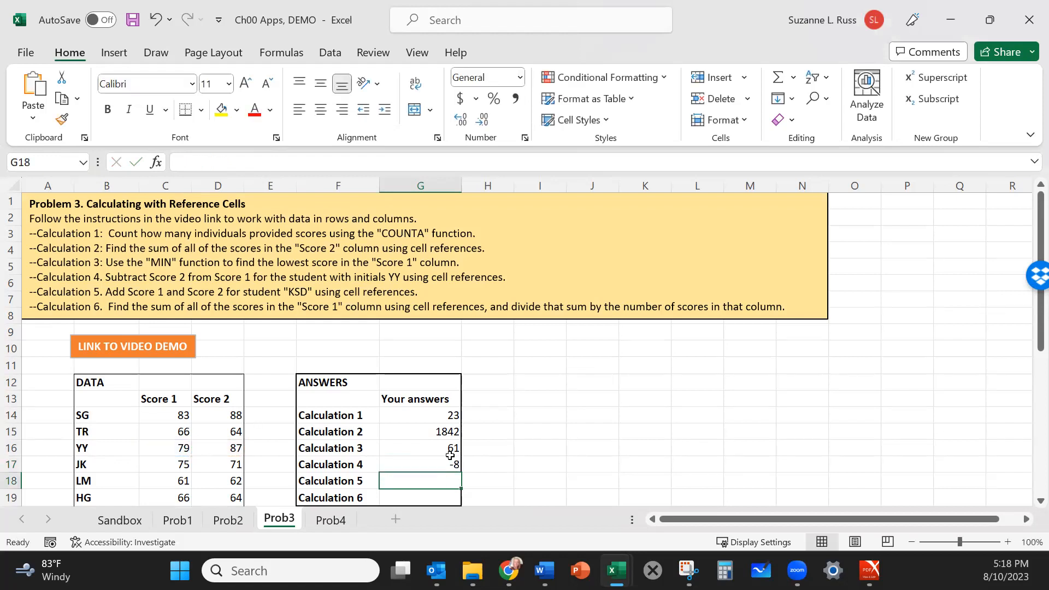
pyautogui.click(432, 462)
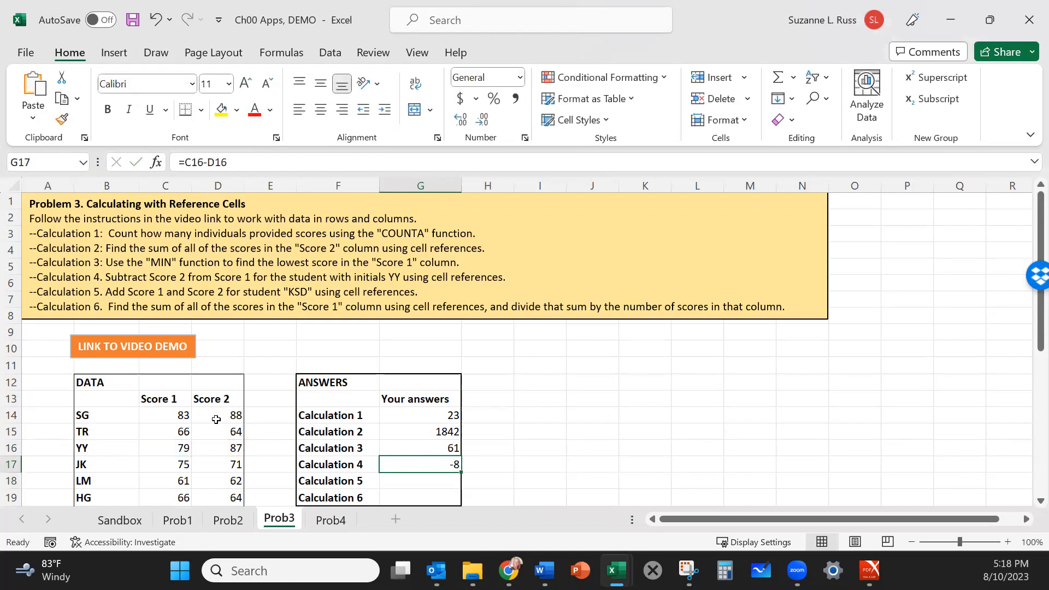
pyautogui.scroll(-1, 235, 487)
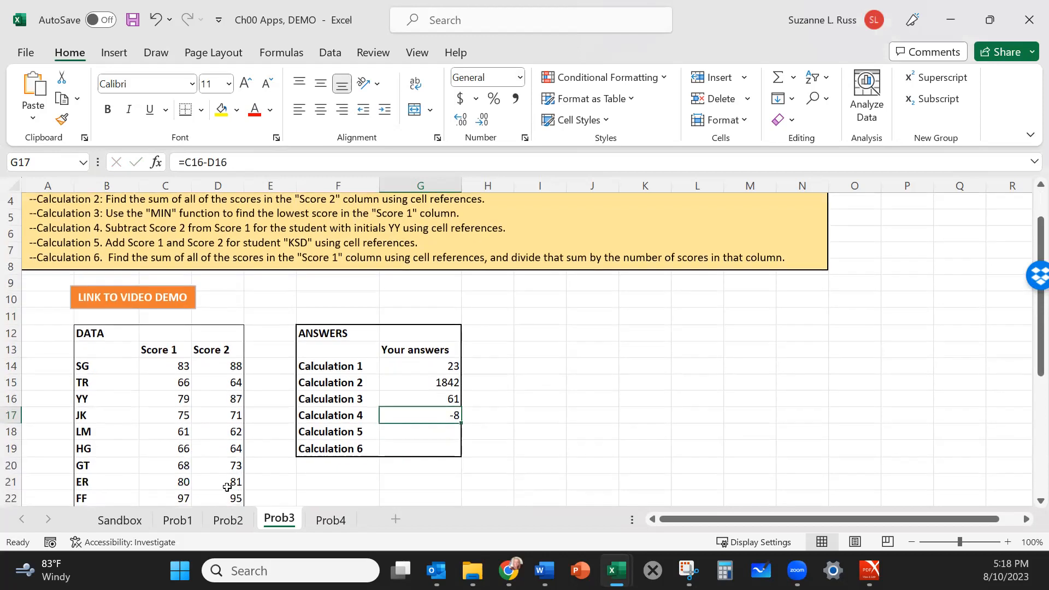
pyautogui.scroll(-1, 213, 437)
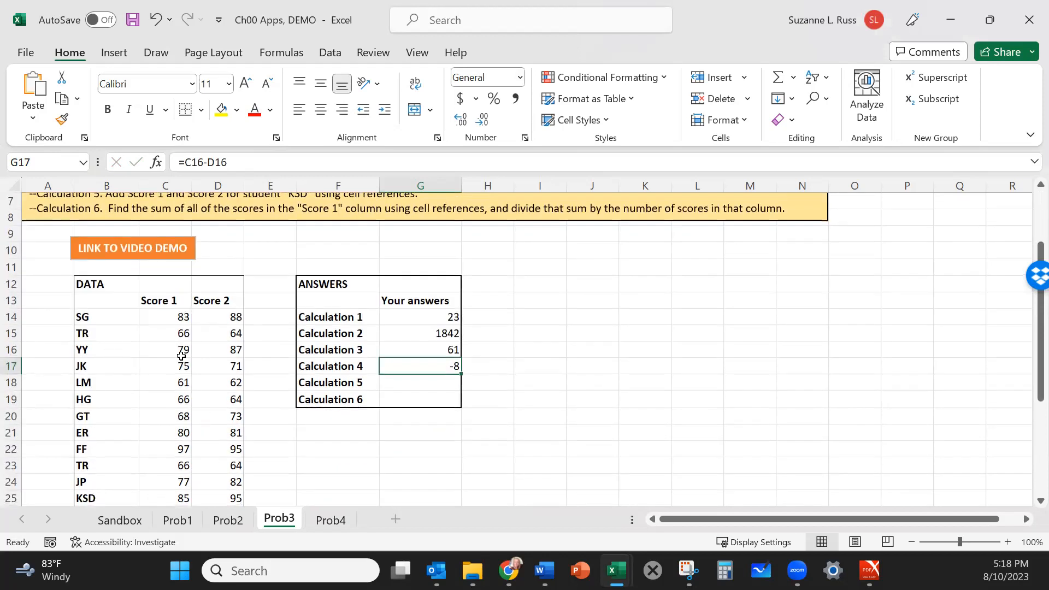
pyautogui.click(576, 416)
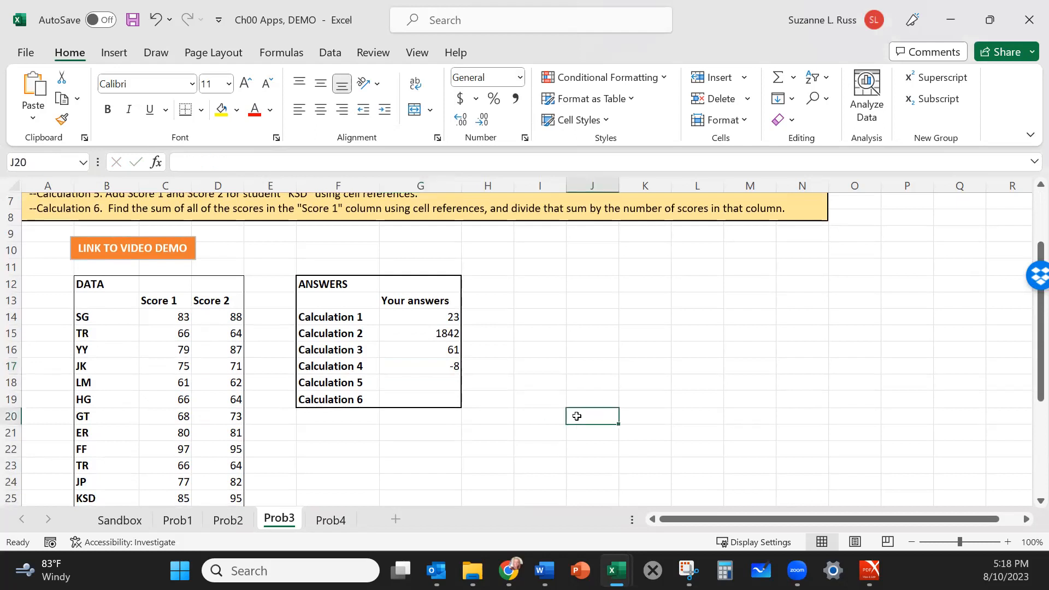
# - Enter =SUM(C25:D25) in cell G18 as the Calculation 5 answer, adding Score 1 and Score 2 for student KSD
pyautogui.scroll(1, 576, 416)
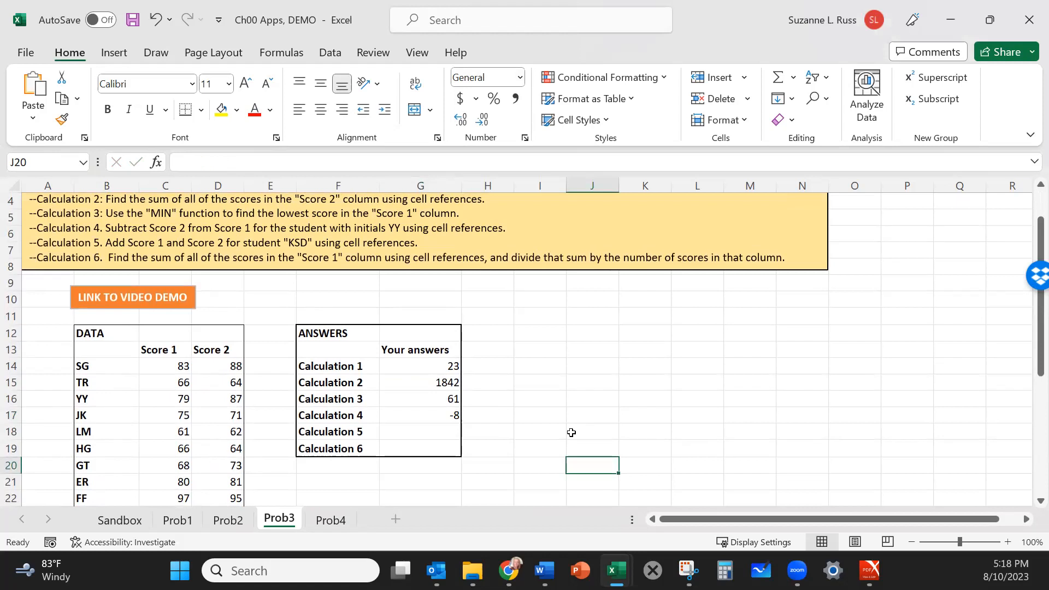
pyautogui.scroll(1, 563, 426)
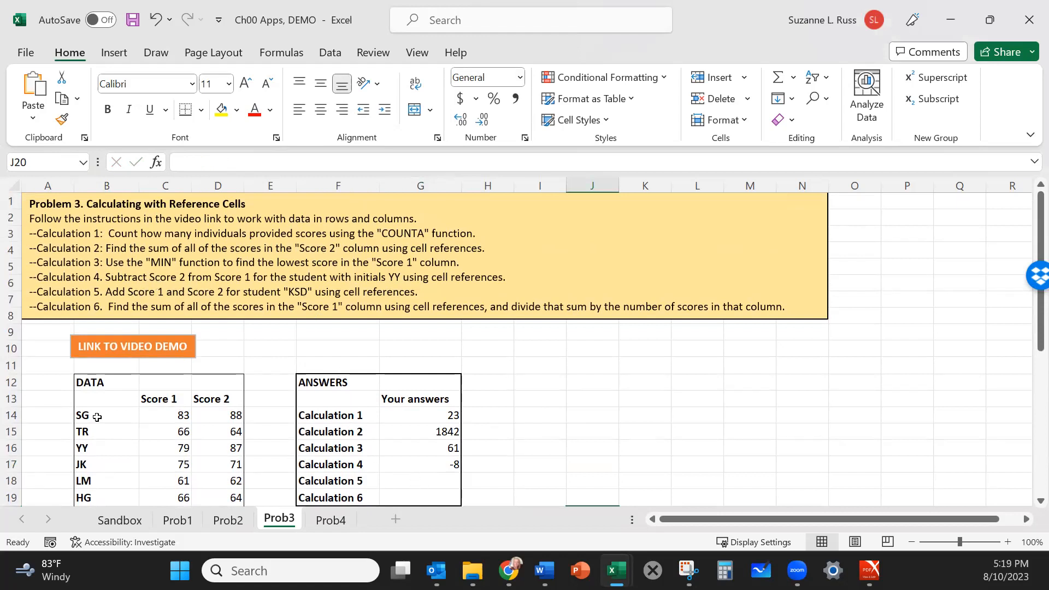
pyautogui.scroll(-2, 104, 419)
pyautogui.scroll(-1, 109, 419)
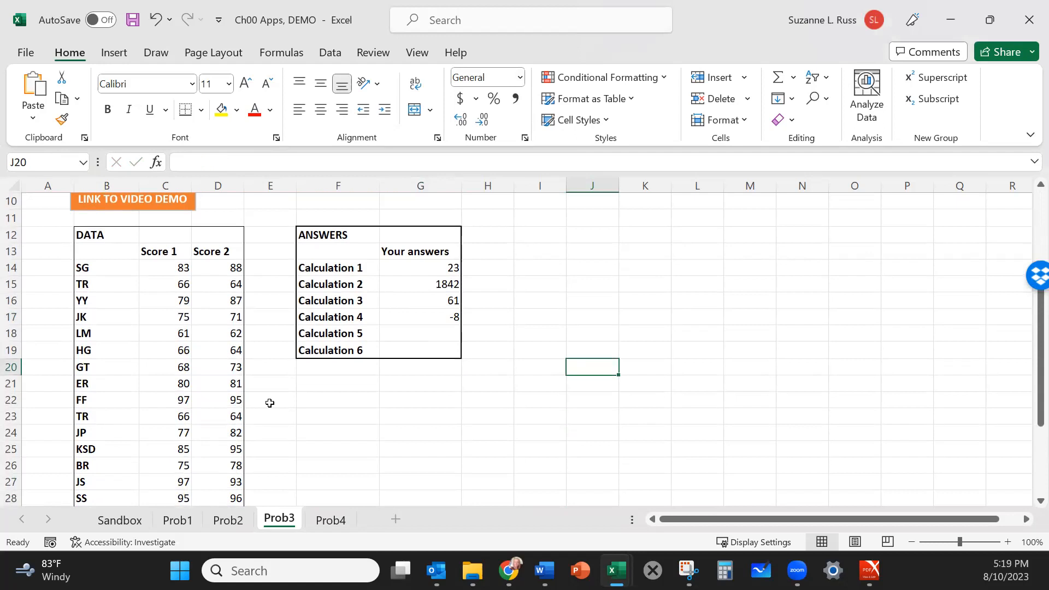
pyautogui.click(420, 332)
pyautogui.write('=')
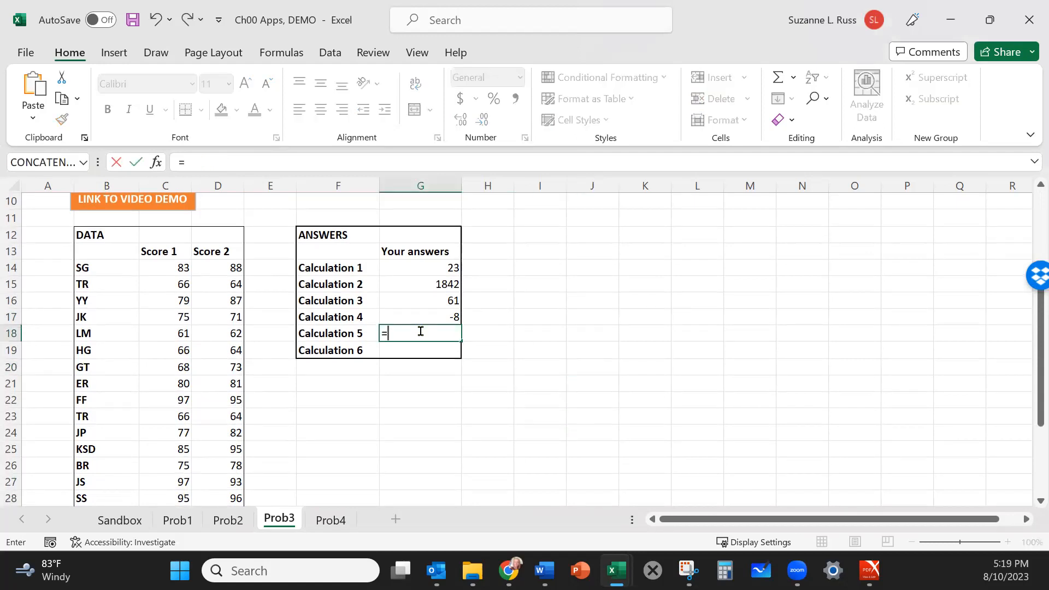
pyautogui.write('SUM(')
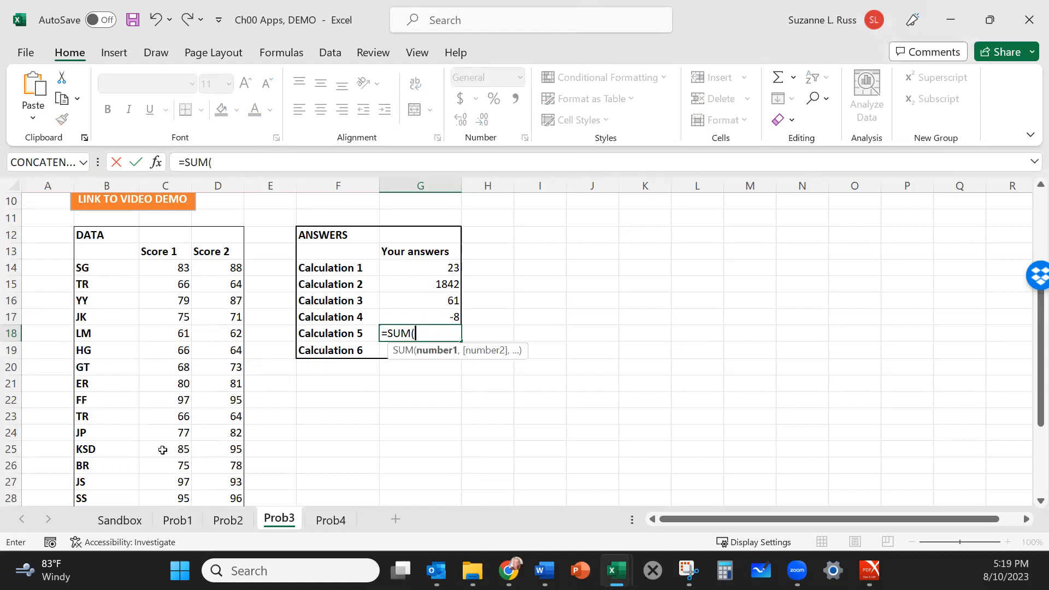
pyautogui.moveTo(163, 450); pyautogui.dragTo(210, 452)
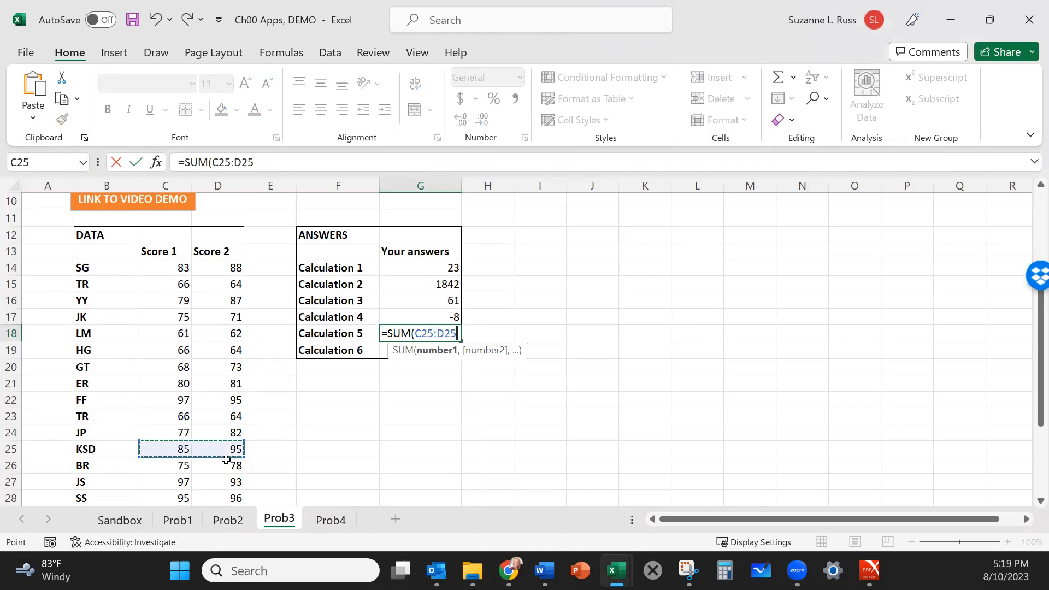
pyautogui.write(')')
pyautogui.press('Return')
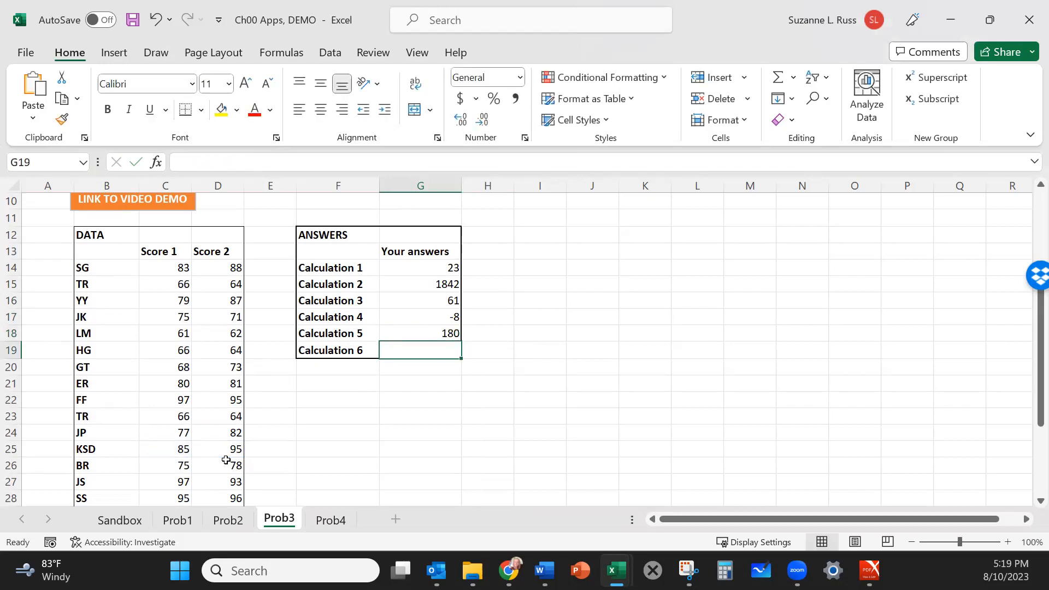
# - Review the Calculation 6 instruction and the formula behind the Calculation 1 answer in cell G14
pyautogui.scroll(3, 730, 358)
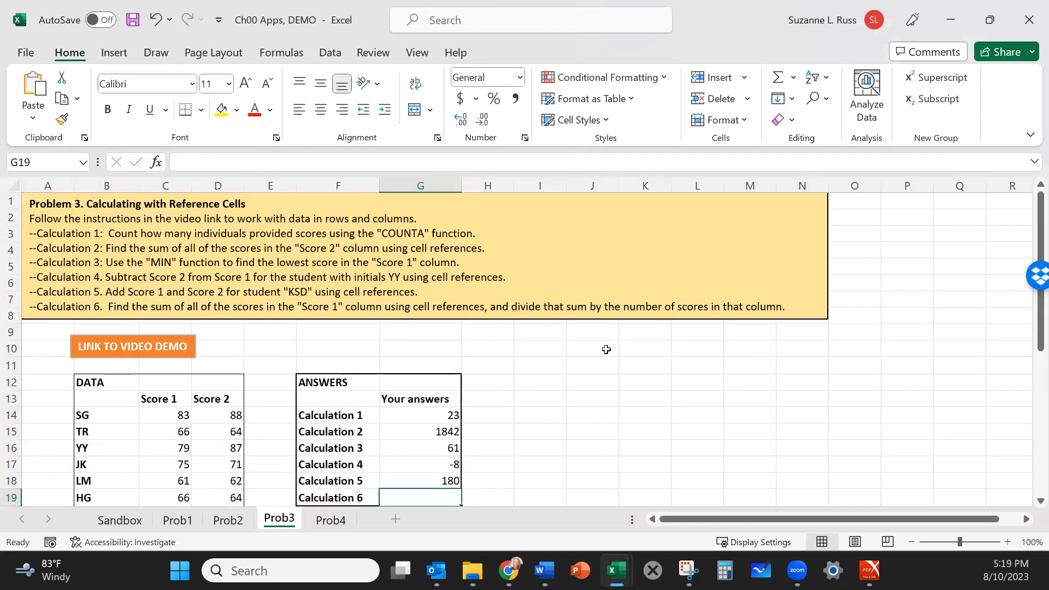
pyautogui.click(404, 410)
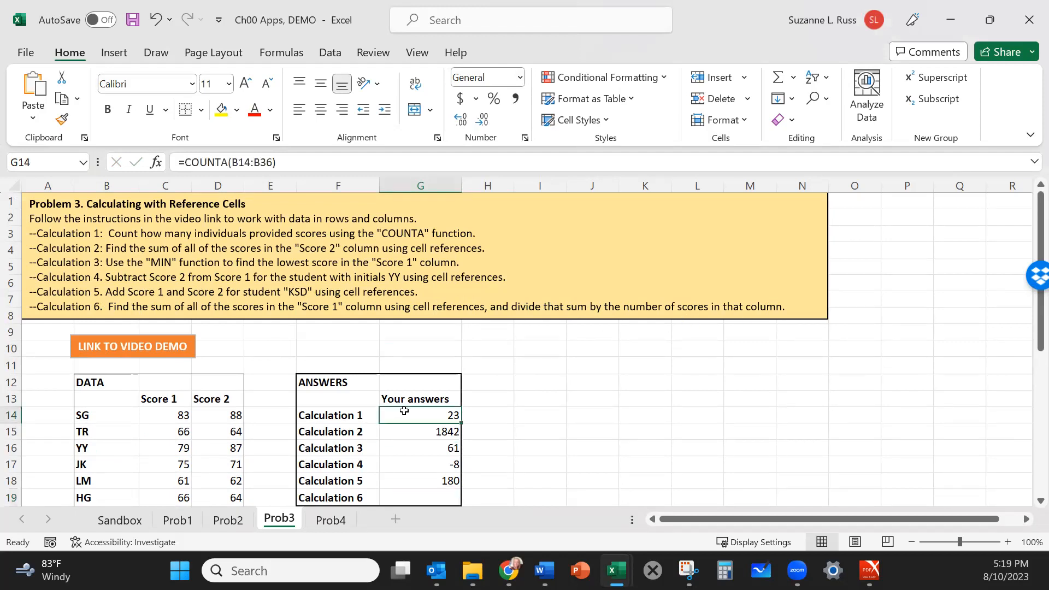
pyautogui.scroll(-6, 118, 400)
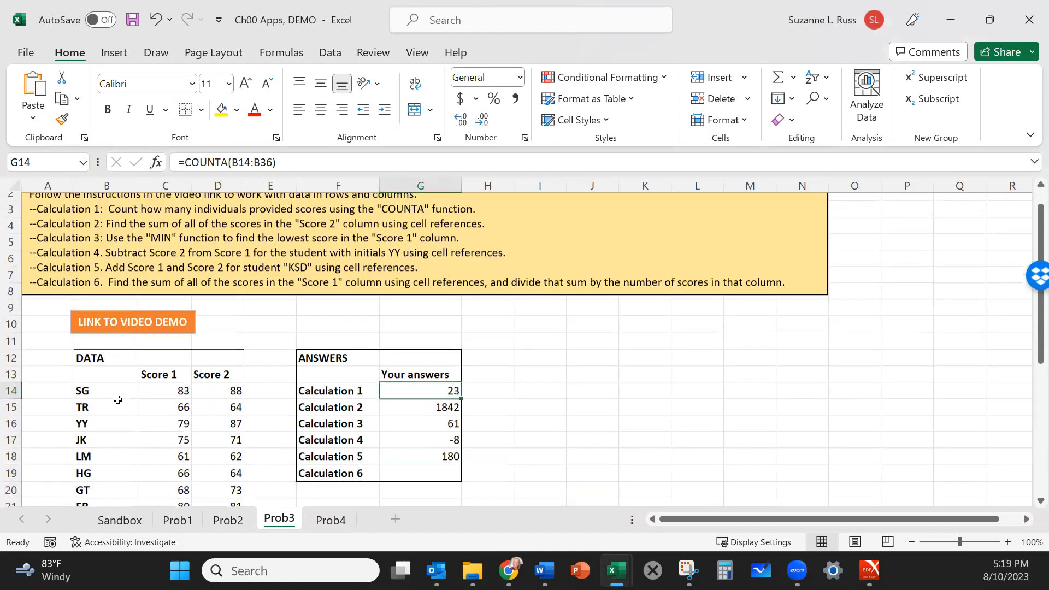
pyautogui.scroll(1, 125, 409)
pyautogui.scroll(4, 124, 409)
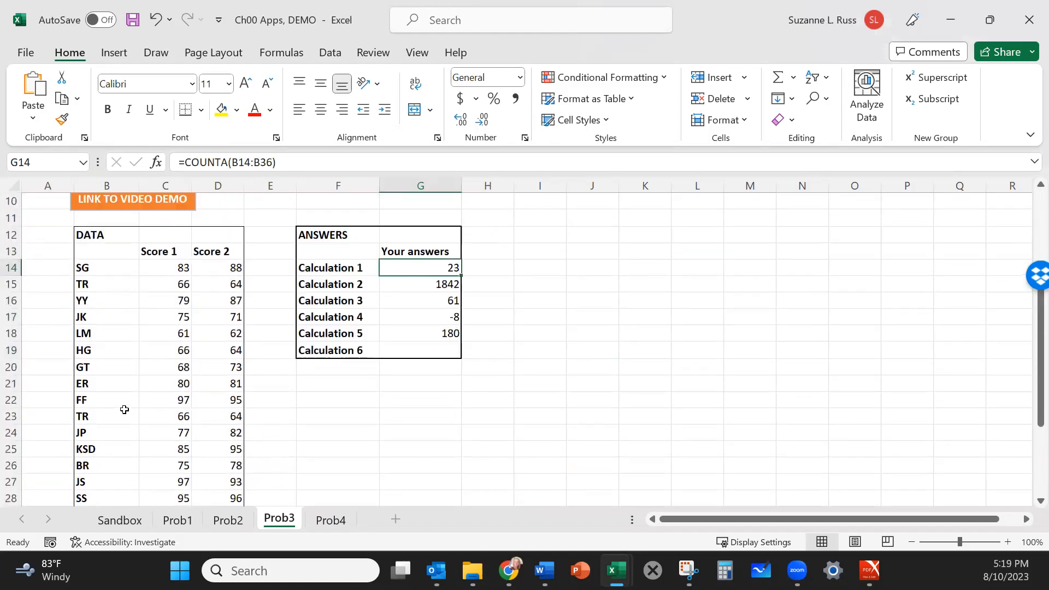
# - Enter =SUM(C14:C36)/G14 in cell G19 as the Calculation 6 answer, dividing the Score 1 total by the Calculation 1 count
pyautogui.click(428, 447)
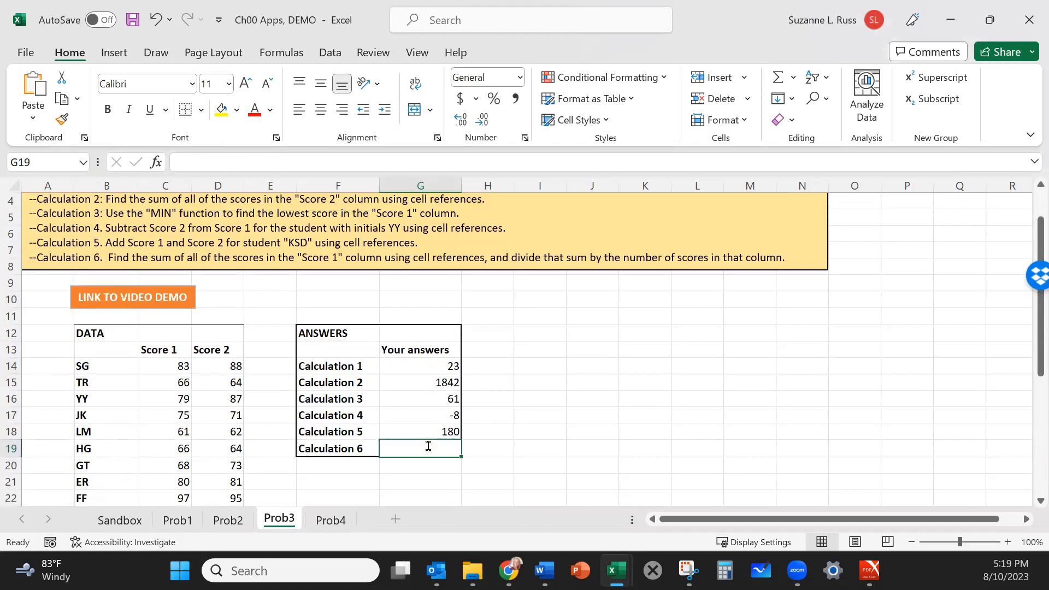
pyautogui.write('=SUM(')
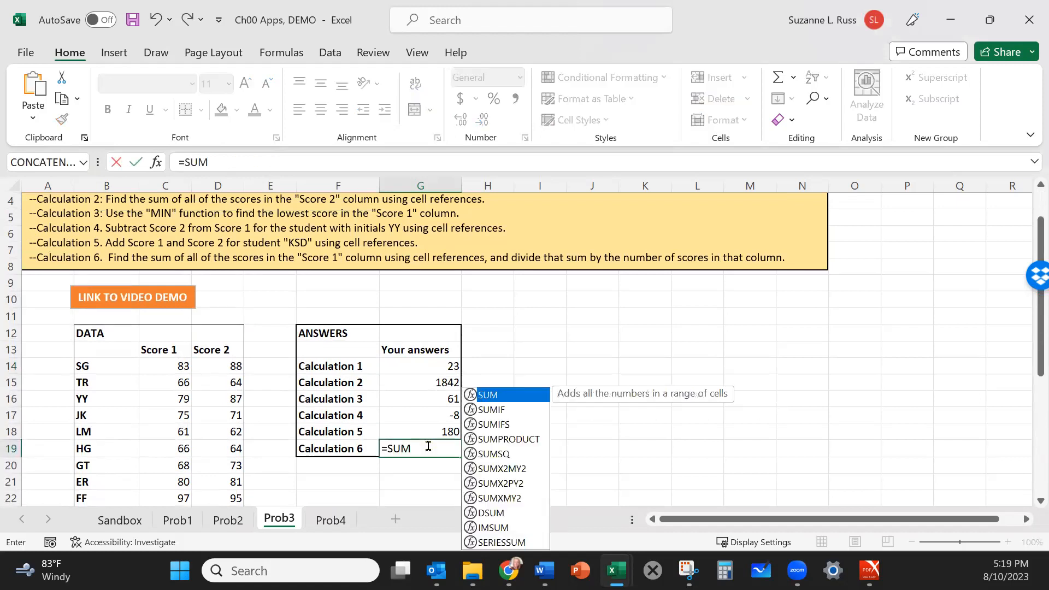
pyautogui.click(164, 365)
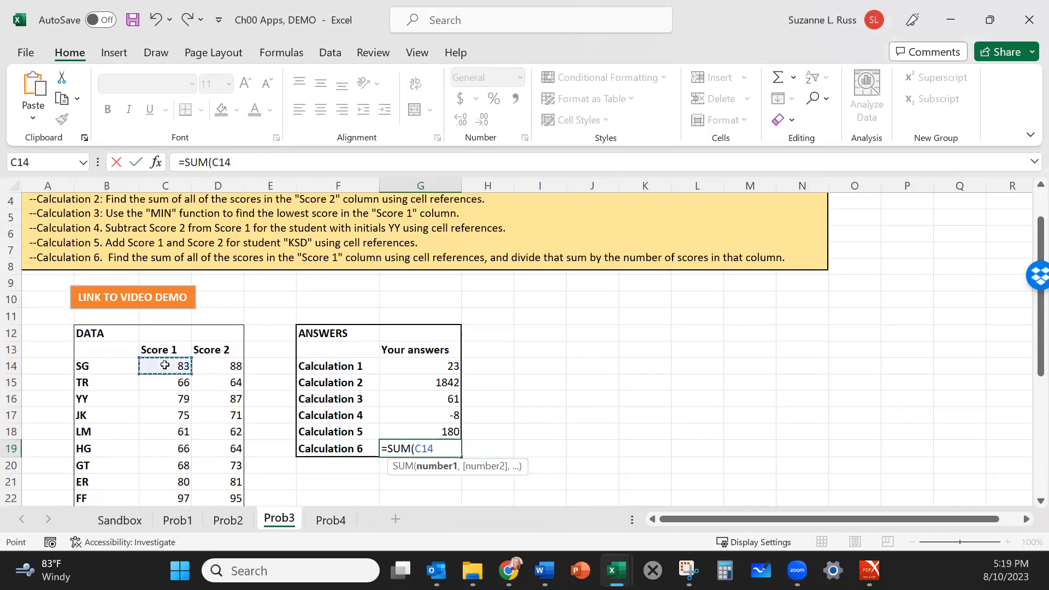
pyautogui.hotkey('ctrl', 'shift', 'Down')
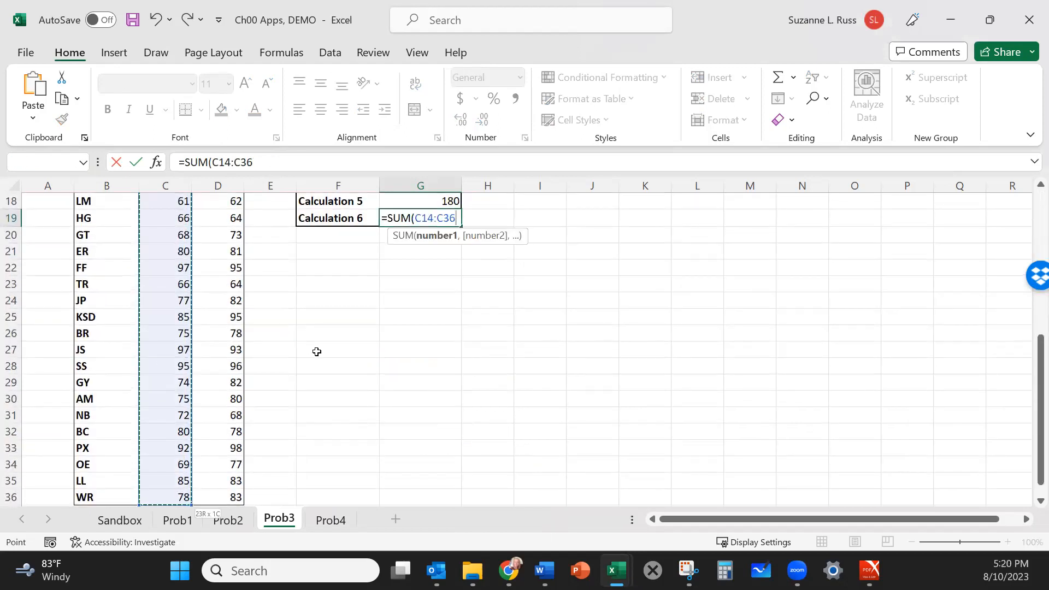
pyautogui.scroll(2, 317, 351)
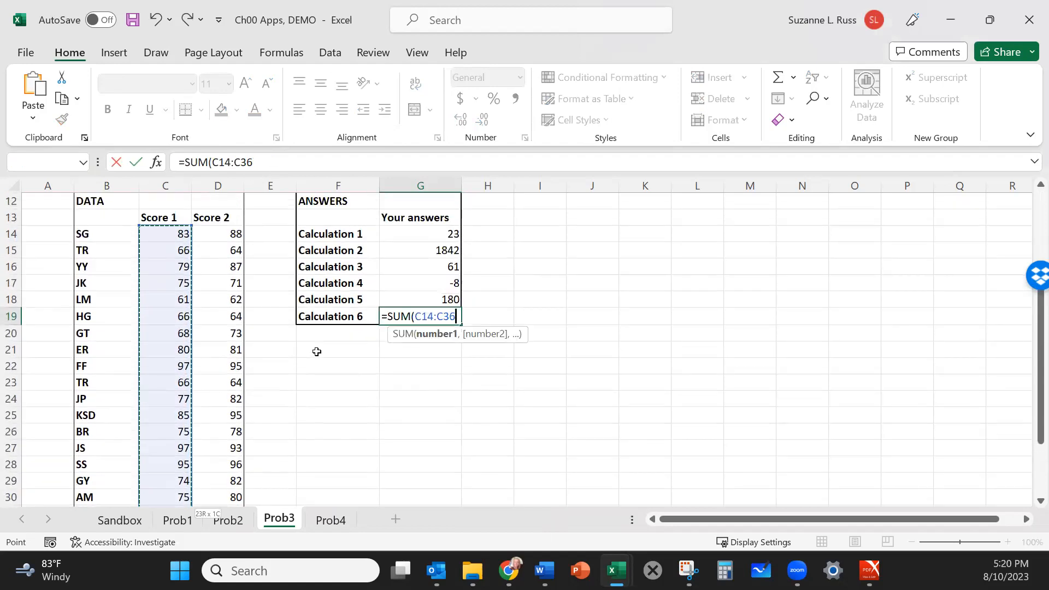
pyautogui.write(')')
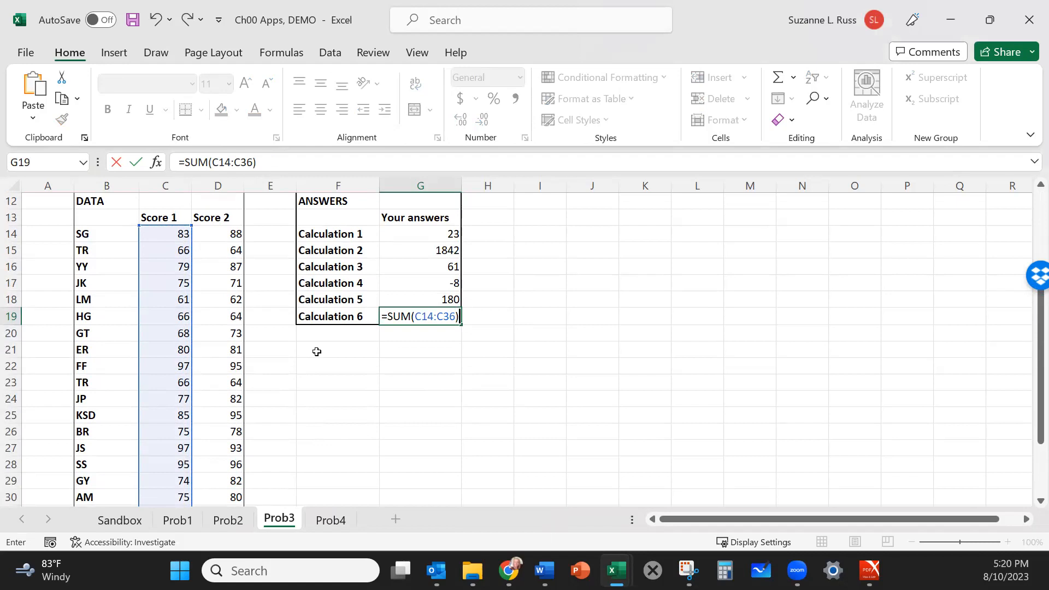
pyautogui.write('/')
pyautogui.scroll(1, 468, 353)
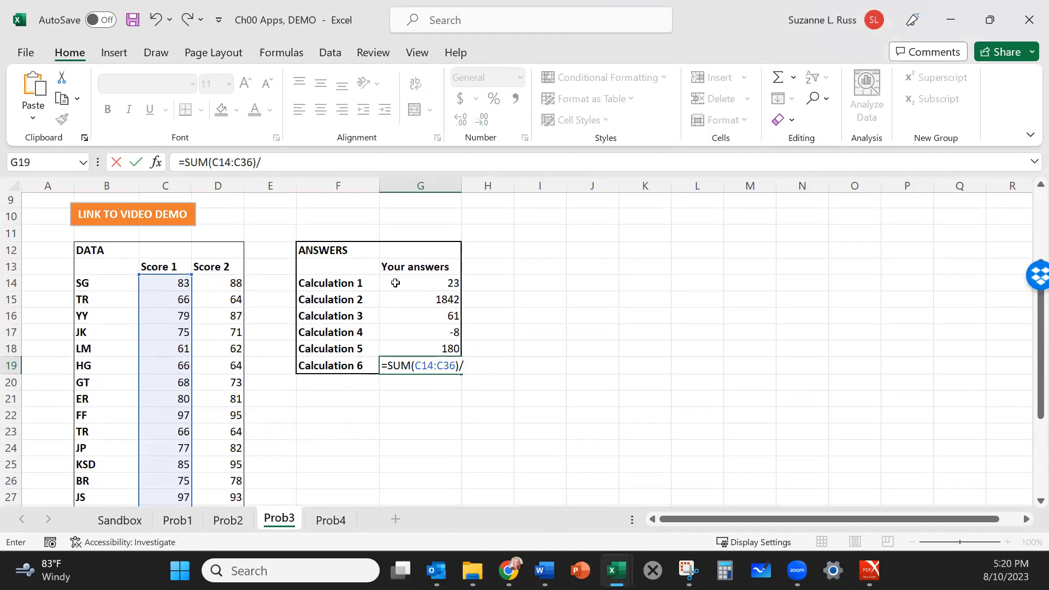
pyautogui.click(396, 283)
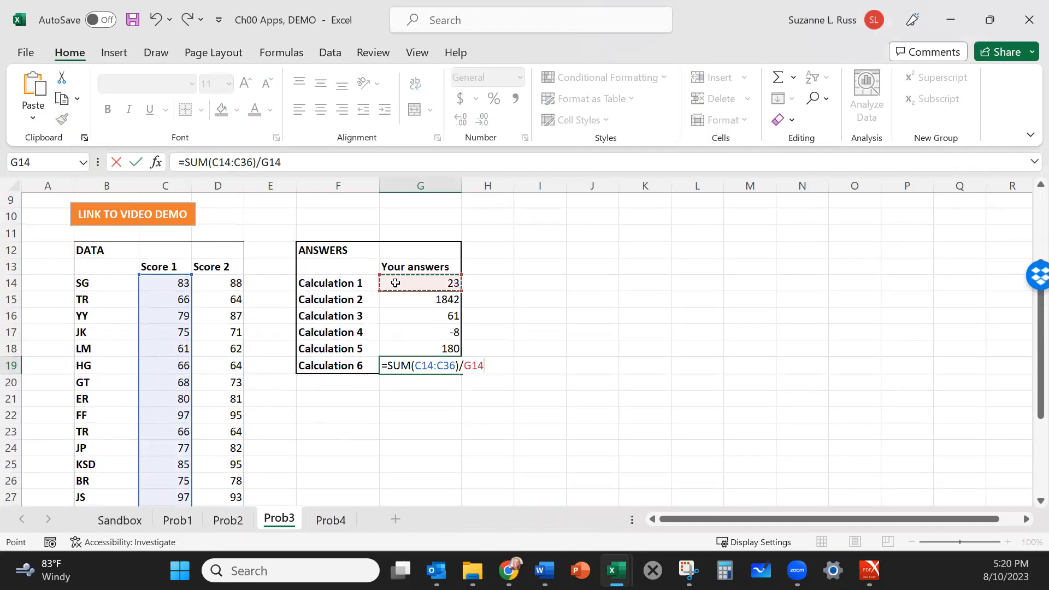
pyautogui.press('Return')
pyautogui.click(402, 359)
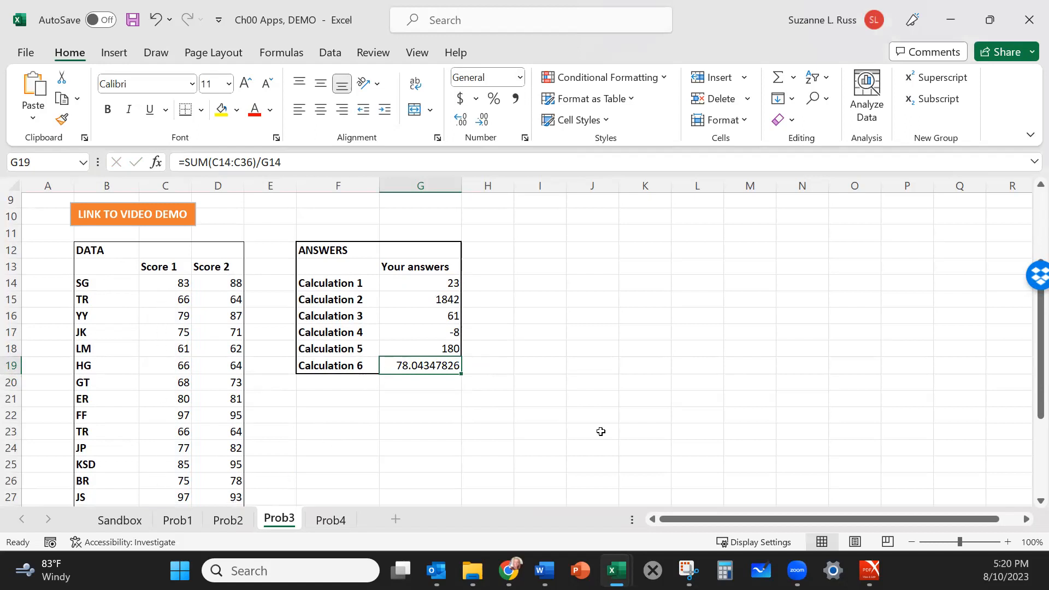
pyautogui.scroll(3, 624, 344)
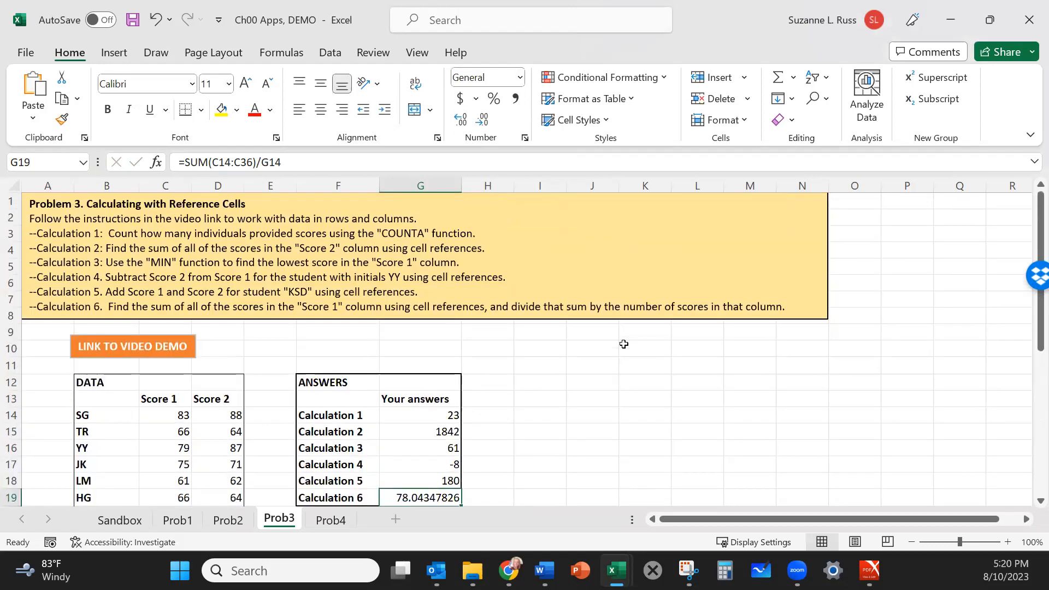
pyautogui.scroll(-1, 624, 344)
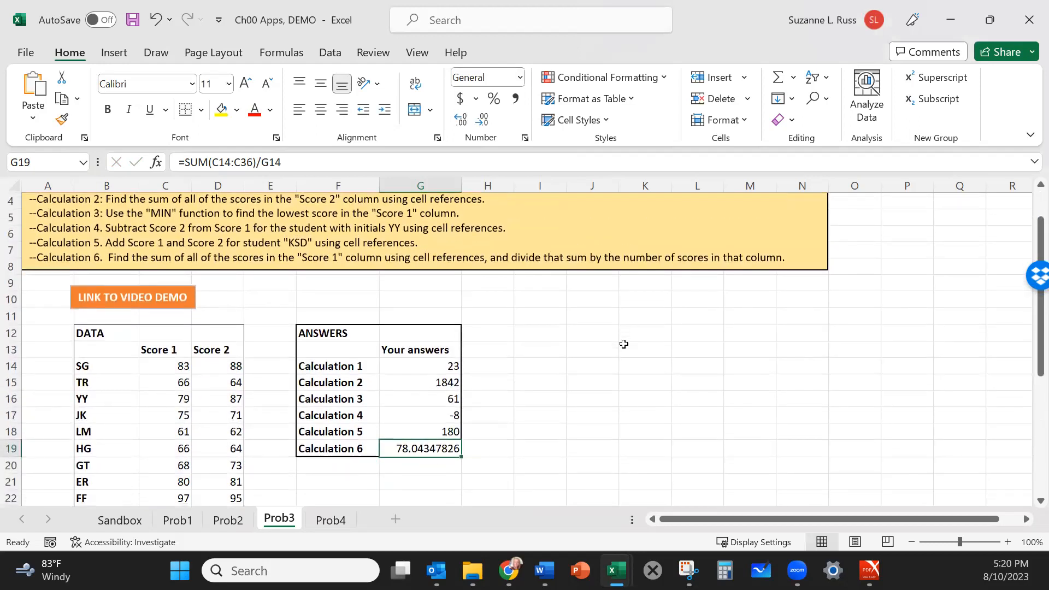
pyautogui.click(623, 344)
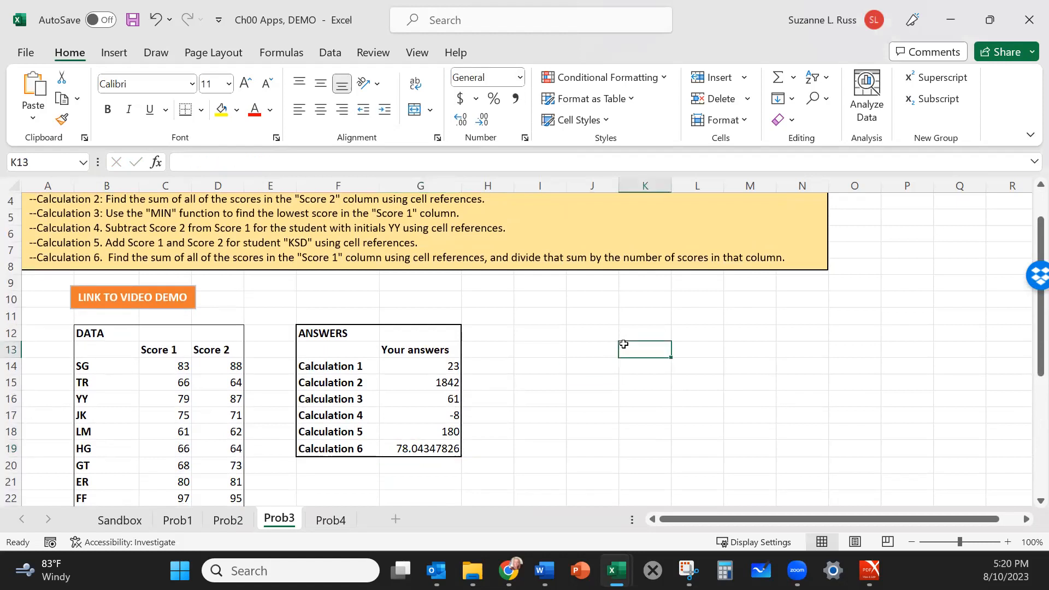